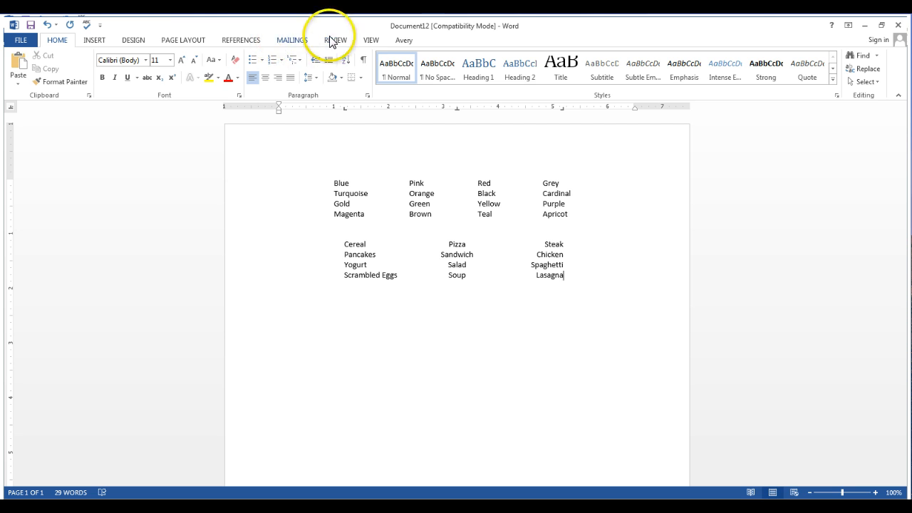
Check that the ruler is turned on, and examine the tab stops of the color list and the food list
{"action": "left_click", "coordinate": [371, 41]}
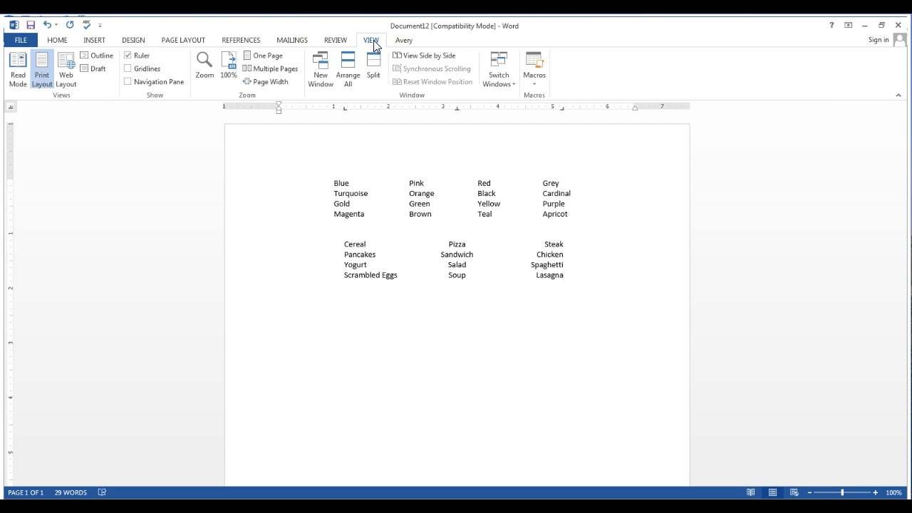
{"action": "left_click", "coordinate": [57, 40]}
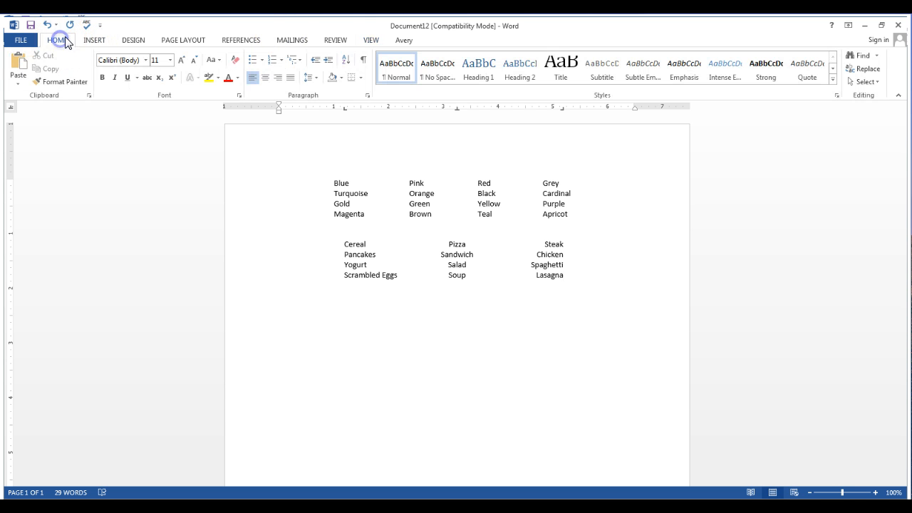
{"action": "left_click", "coordinate": [487, 212]}
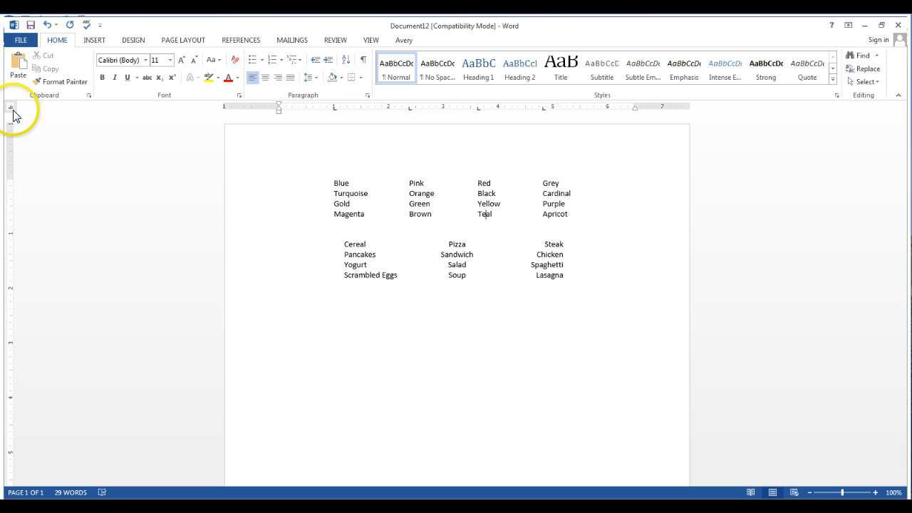
{"action": "left_click", "coordinate": [334, 110]}
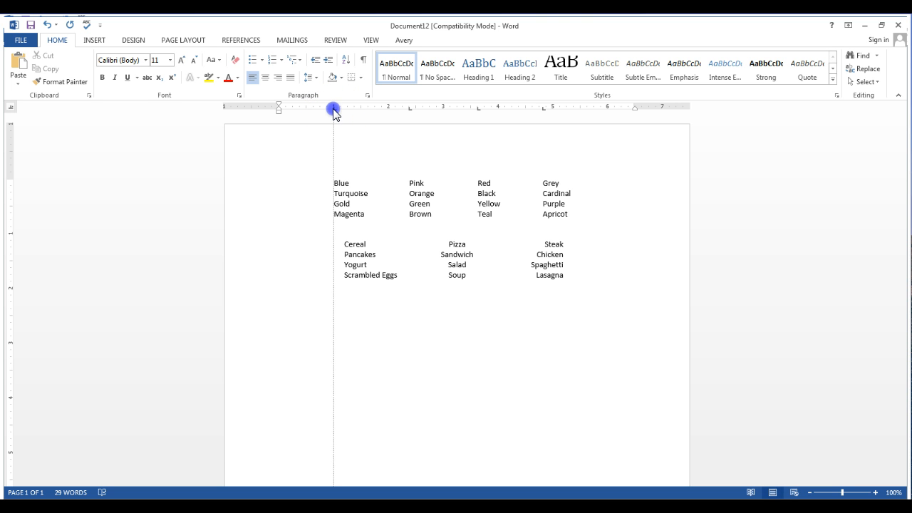
{"action": "left_click", "coordinate": [351, 245]}
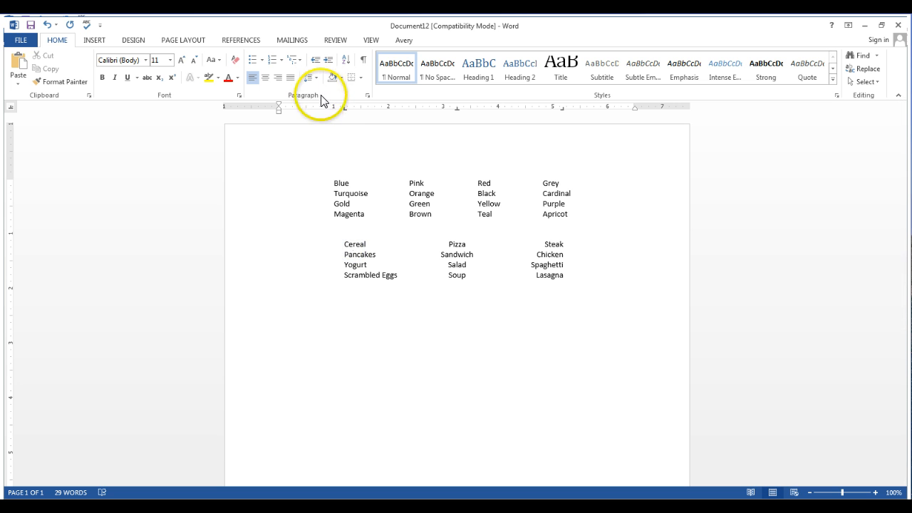
{"action": "left_click", "coordinate": [345, 110]}
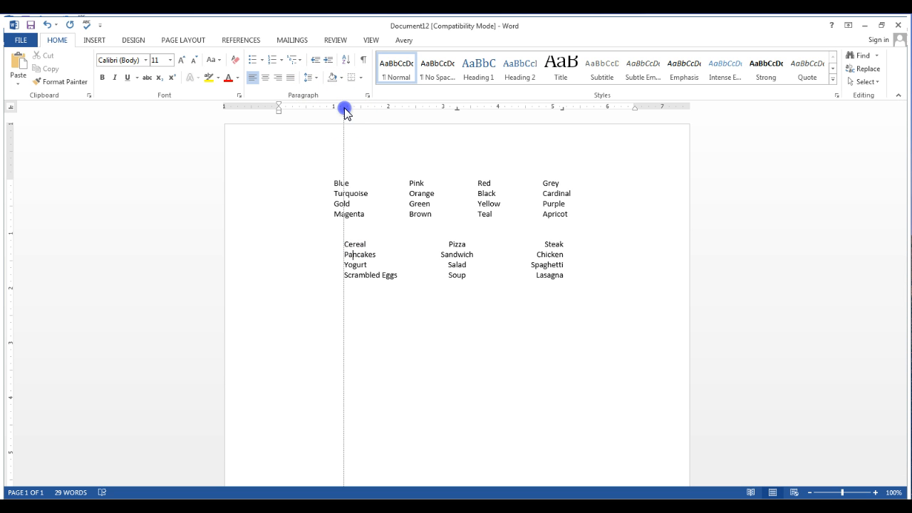
{"action": "left_click", "coordinate": [457, 111]}
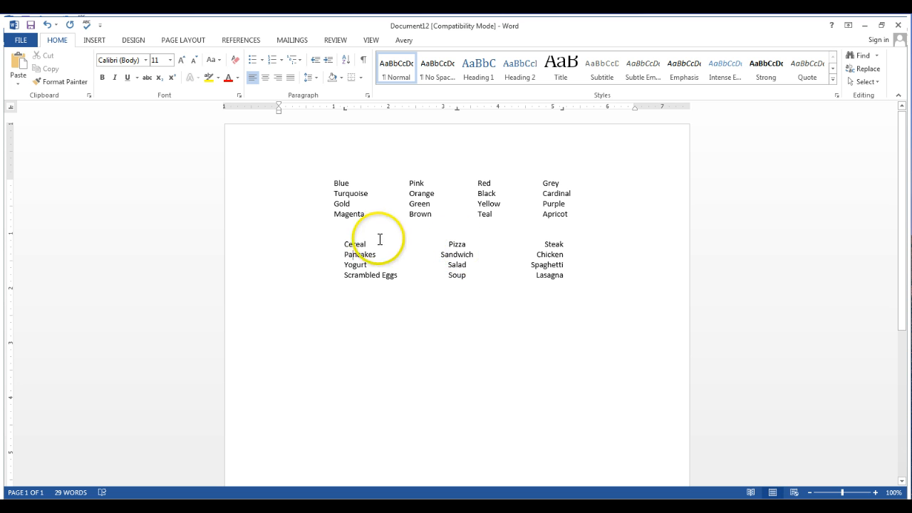
{"action": "left_click_drag", "start_coordinate": [345, 244], "coordinate": [551, 276]}
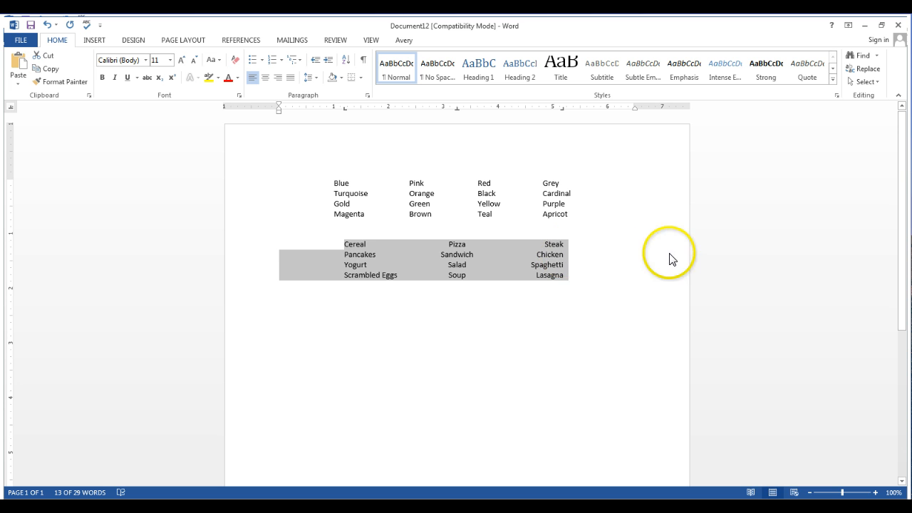
{"action": "left_click", "coordinate": [599, 321]}
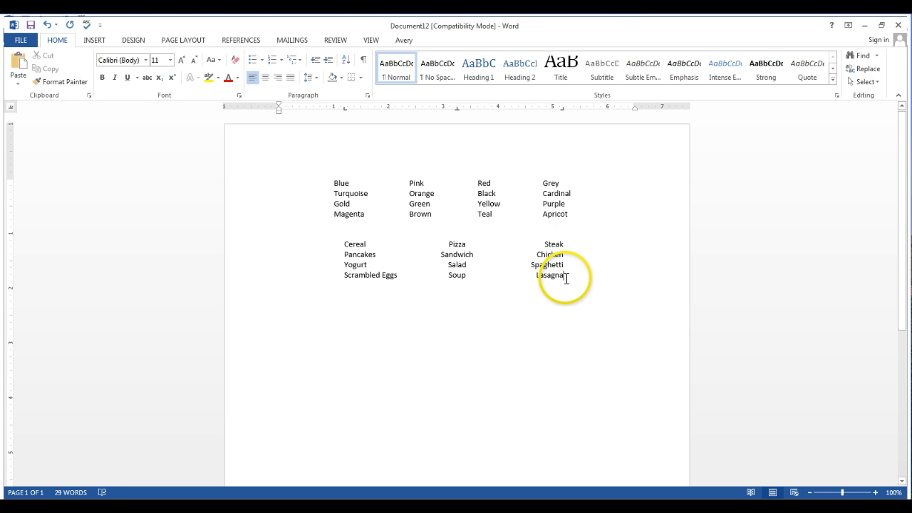
Start a new line below the food list, leaving blank space, and clear its inherited tab stops
{"action": "left_click", "coordinate": [565, 278]}
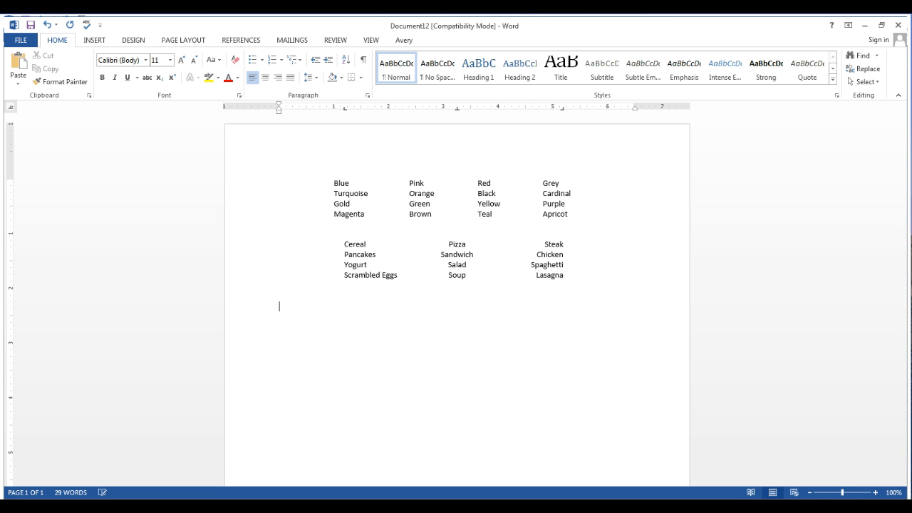
{"action": "left_click", "coordinate": [345, 108]}
{"action": "left_click_drag", "start_coordinate": [344, 129], "coordinate": [561, 125]}
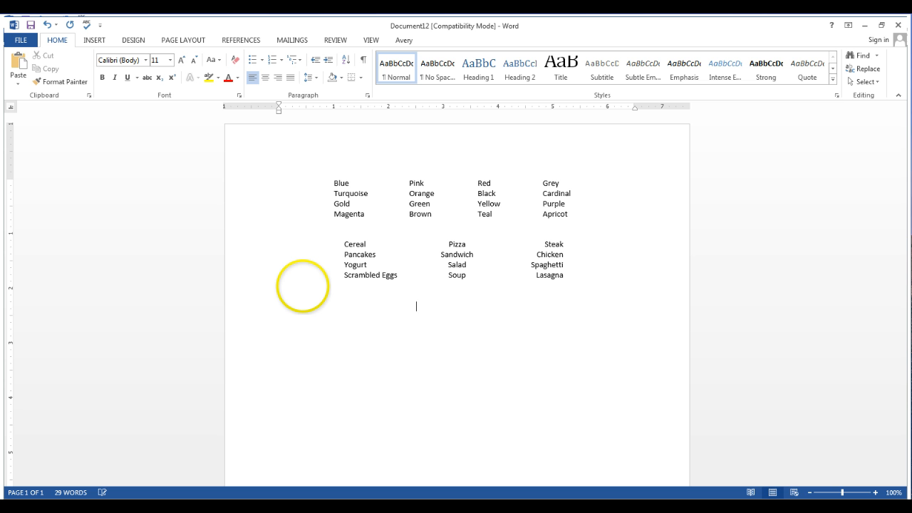
{"action": "key", "text": "Tab"}
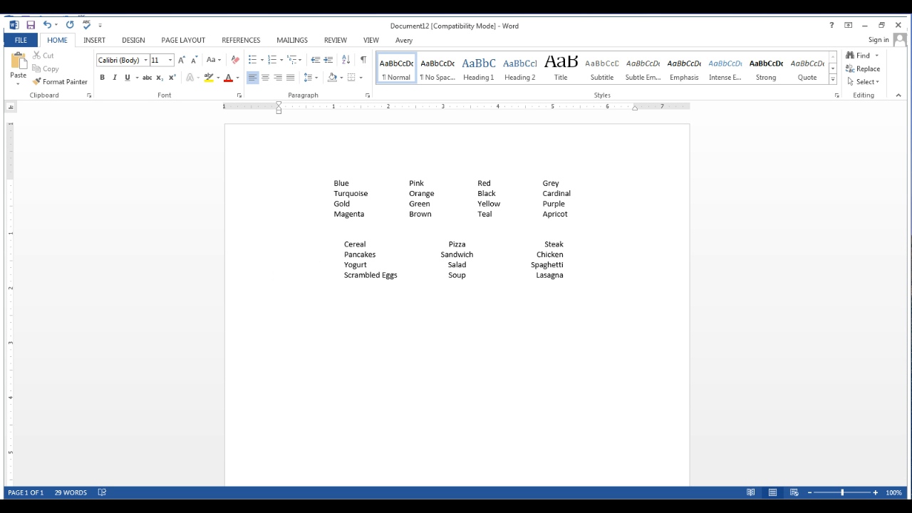
Set a left tab stop at 1.5 inches and a decimal tab stop at 4.5 inches for the new line
{"action": "left_click", "coordinate": [11, 105]}
{"action": "left_click", "coordinate": [10, 108]}
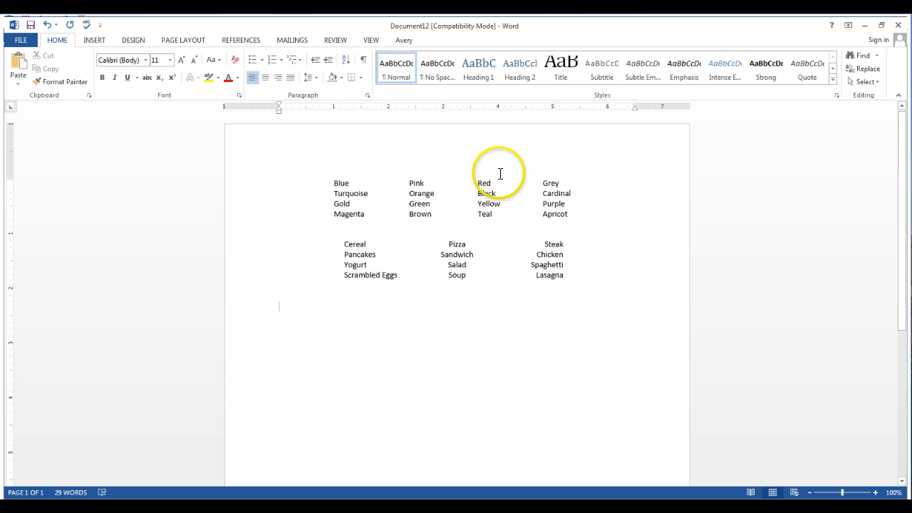
{"action": "left_click", "coordinate": [360, 107]}
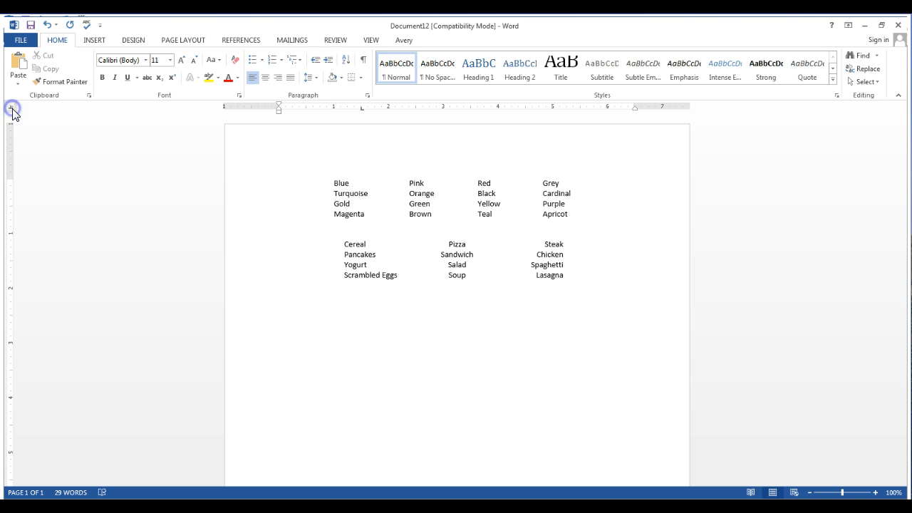
{"action": "left_click", "coordinate": [525, 108]}
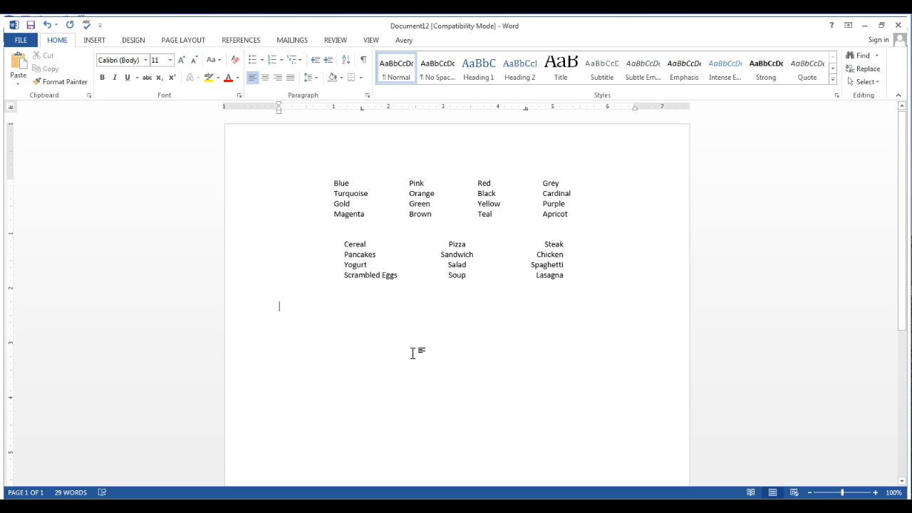
Enter the first fee row at the tab stops: Reg Fee with the amount $250.00
{"action": "key", "text": "Tab"}
{"action": "type", "text": "R"}
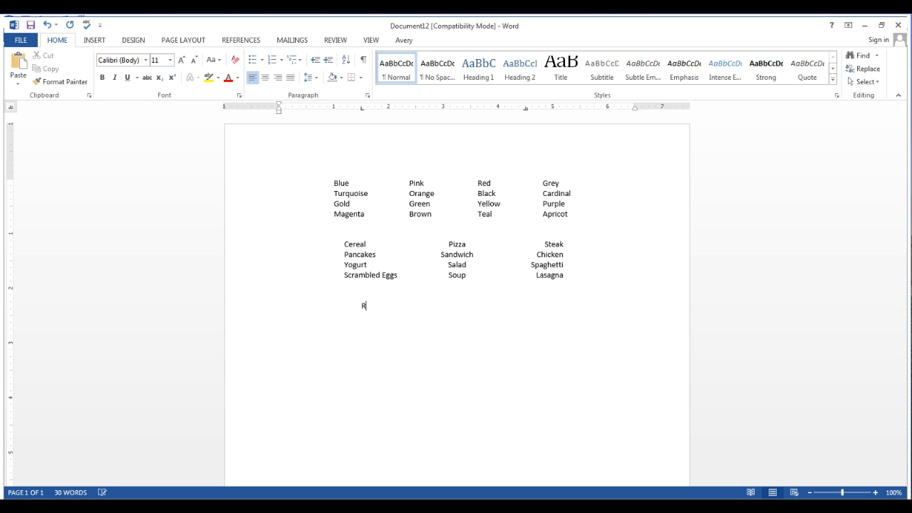
{"action": "type", "text": "eg Fee\t$250"}
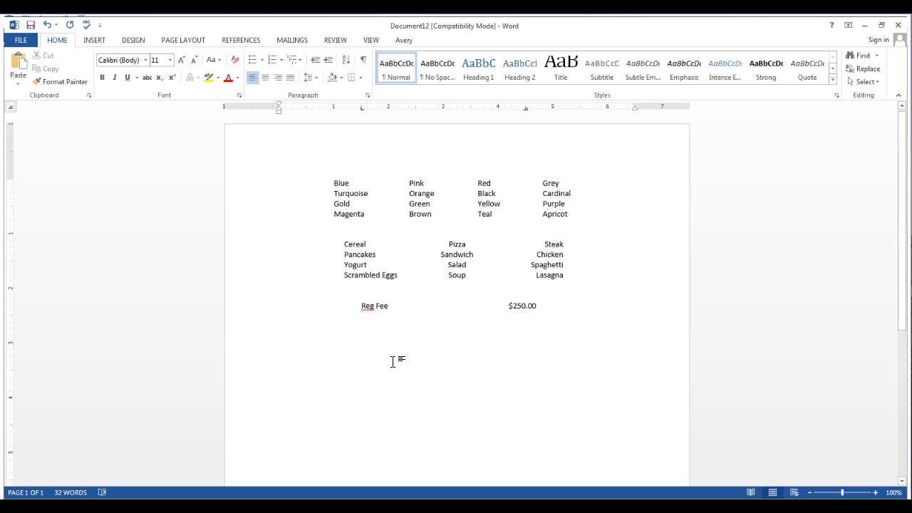
Add a second tabbed row for ASB Fee with the amount 200.00
{"action": "key", "text": "Return"}
{"action": "type", "text": "A"}
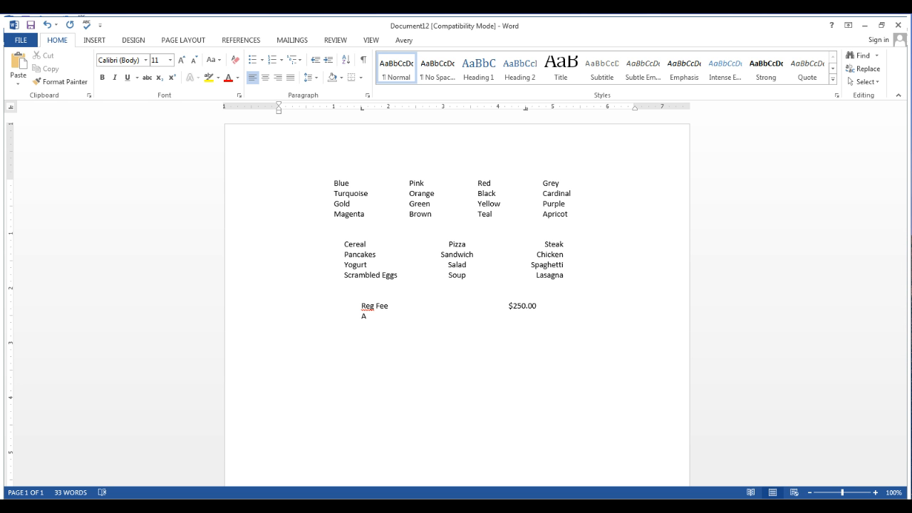
{"action": "type", "text": "SB Fee"}
{"action": "key", "text": "Tab"}
Add a tabbed row for Book Fee with the amount 350.00 below the ASB Fee row
{"action": "type", "text": "Book"}
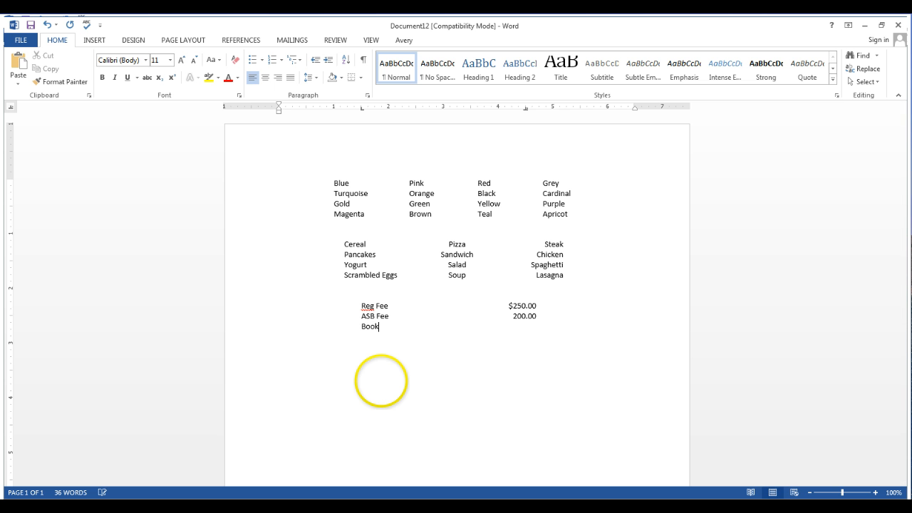
{"action": "type", "text": " Fee"}
{"action": "key", "text": "Tab"}
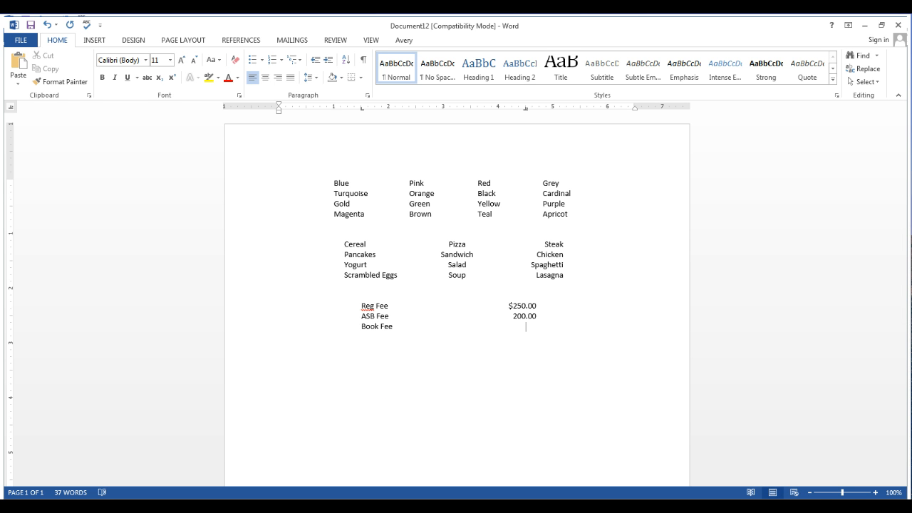
{"action": "type", "text": "350"}
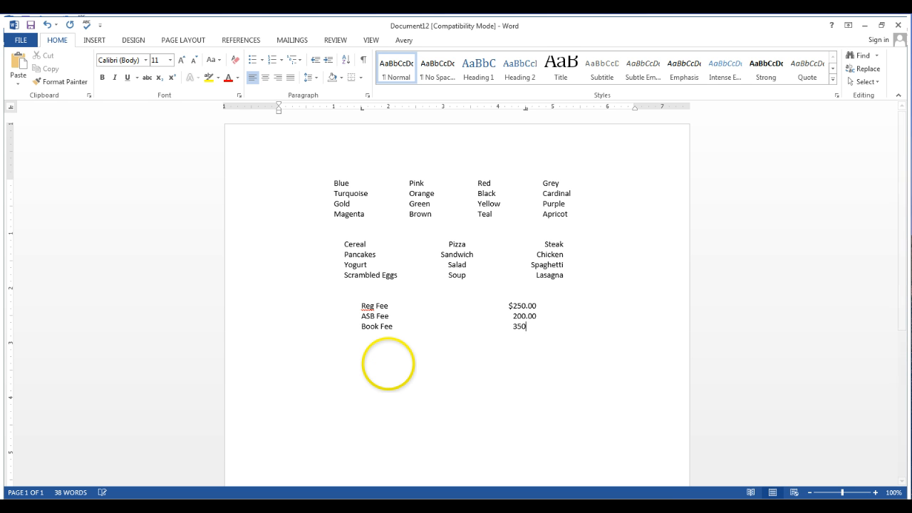
{"action": "type", "text": ".00"}
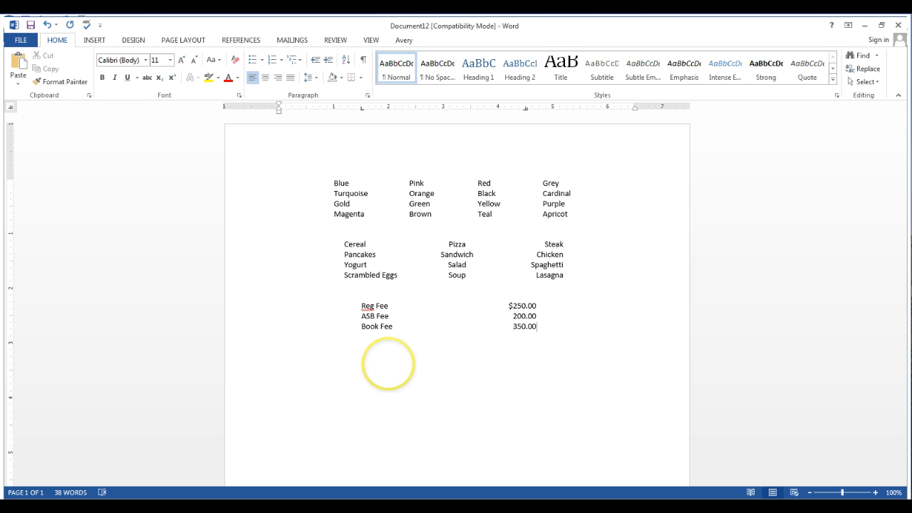
Add tabbed rows for Bus Pass with 300.00 and Candy Bar with .75 below the Book Fee row
{"action": "key", "text": "Return"}
{"action": "key", "text": "Tab"}
{"action": "key", "text": "Tab"}
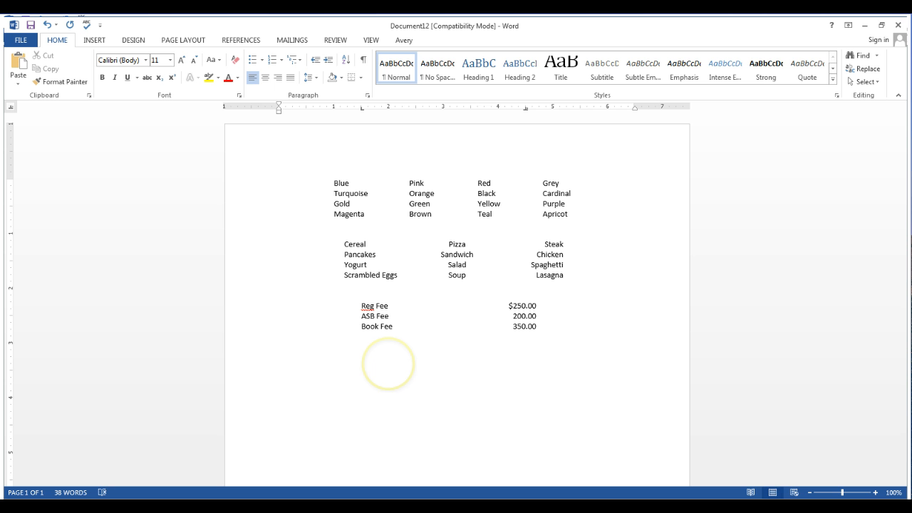
{"action": "type", "text": "Bus Pass\t"}
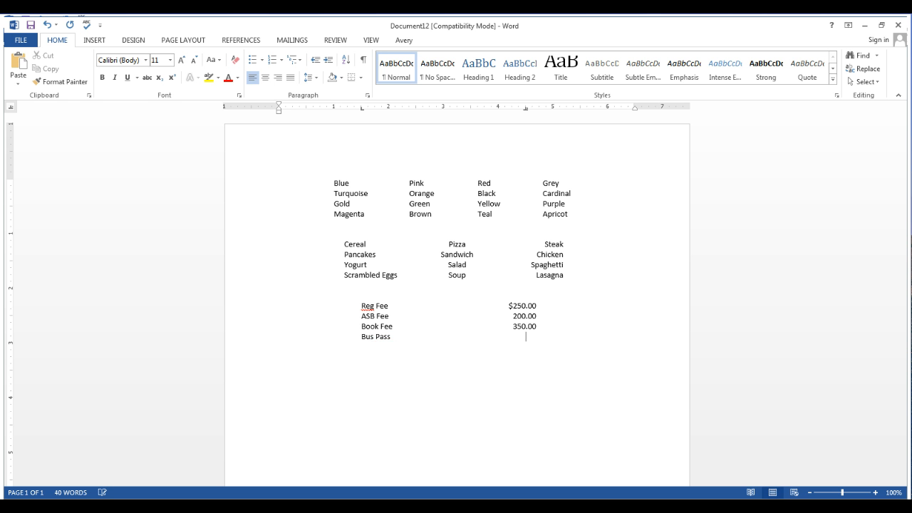
{"action": "type", "text": "300.00 C"}
{"action": "type", "text": "and"}
{"action": "type", "text": "y Bar"}
Add a final tabbed row for Tuition with the amount 11,300.00
{"action": "type", "text": "itu"}
{"action": "key", "text": "BackSpace"}
{"action": "key", "text": "BackSpace"}
{"action": "type", "text": "tion"}
{"action": "key", "text": "Tab"}
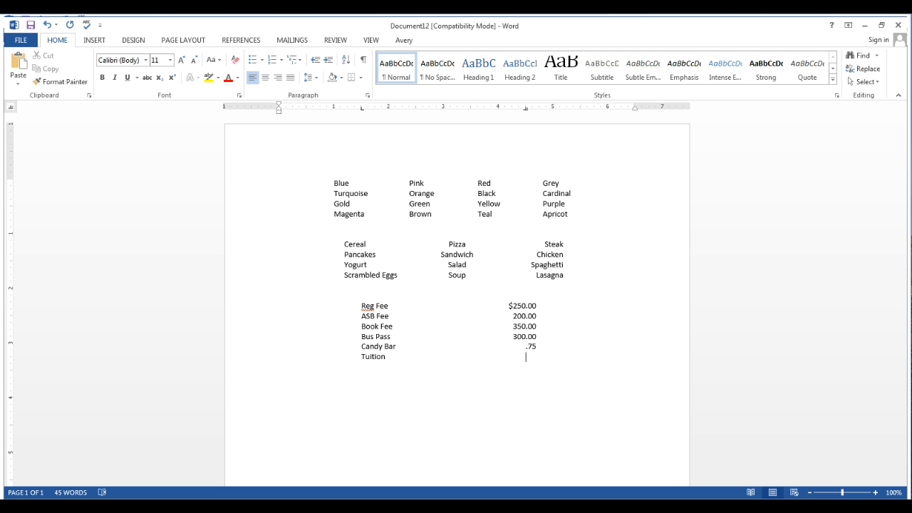
{"action": "type", "text": "11,"}
{"action": "key", "text": "BackSpace"}
{"action": "type", "text": "300"}
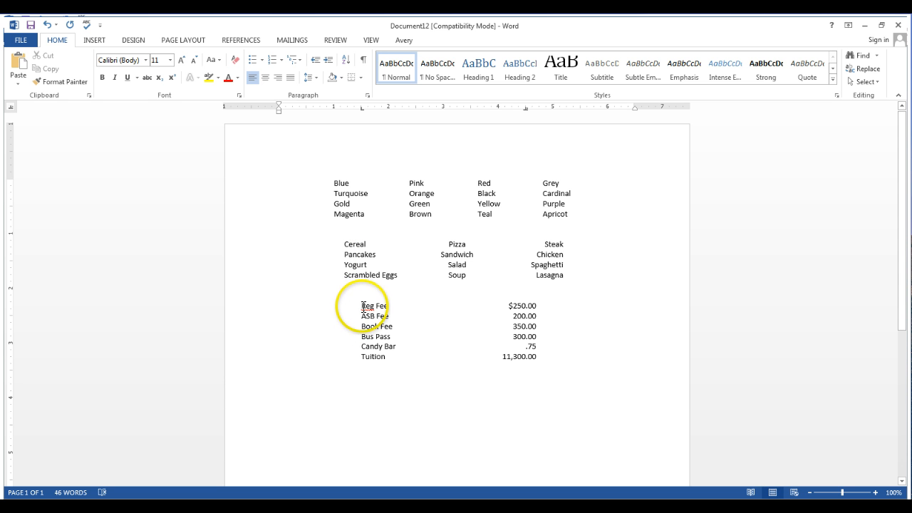
Move the left tab stop of all the fee rows to about 1.7 inches
{"action": "left_click_drag", "start_coordinate": [361, 306], "coordinate": [545, 354]}
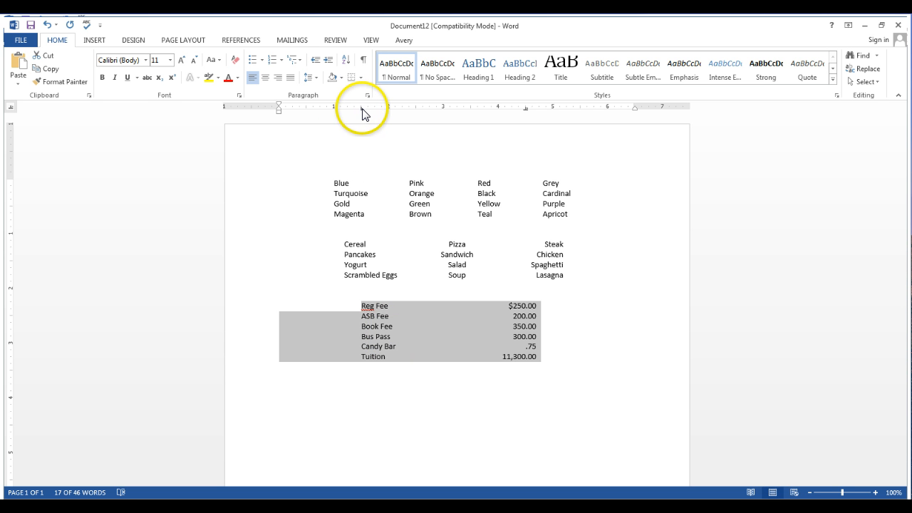
{"action": "left_click_drag", "start_coordinate": [362, 109], "coordinate": [372, 109]}
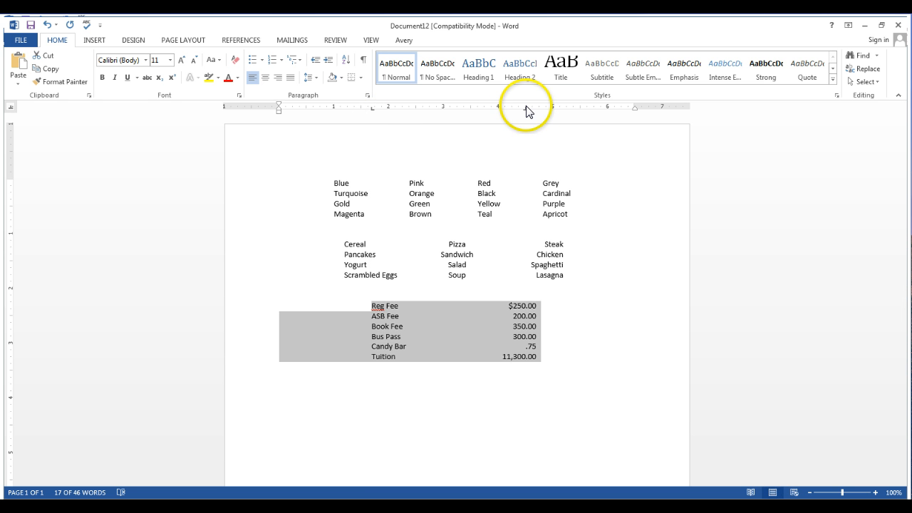
Remove the decimal tab stop from the selected fee rows, and undo the removal
{"action": "mouse_move", "coordinate": [526, 109]}
{"action": "left_mouse_down"}
{"action": "mouse_move", "coordinate": [512, 106]}
{"action": "mouse_move", "coordinate": [525, 315]}
{"action": "left_mouse_up"}
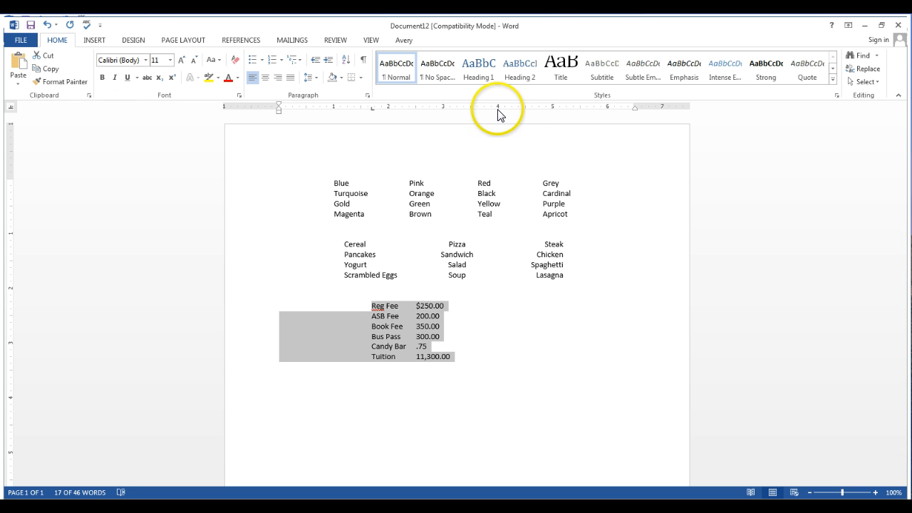
{"action": "left_click", "coordinate": [51, 29]}
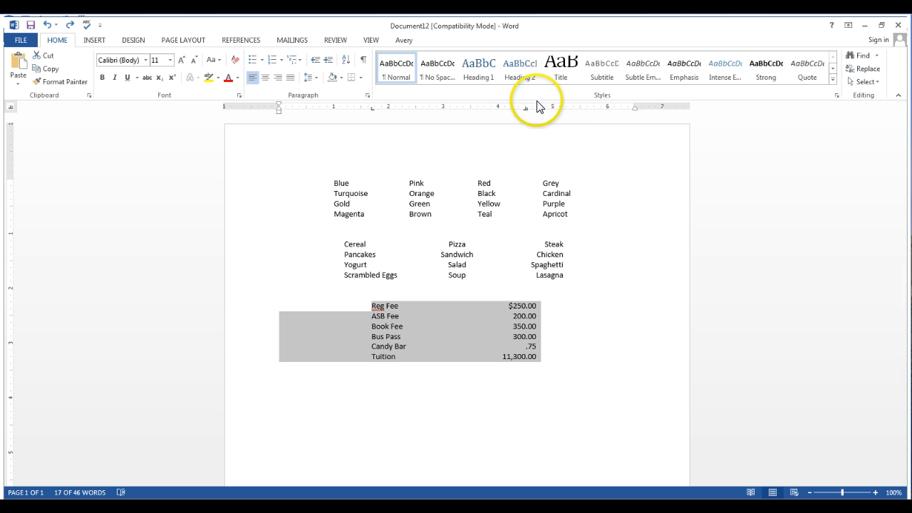
Move the decimal tab stop of the selected fee rows to about 4.4 inches and deselect the rows
{"action": "left_click", "coordinate": [525, 108]}
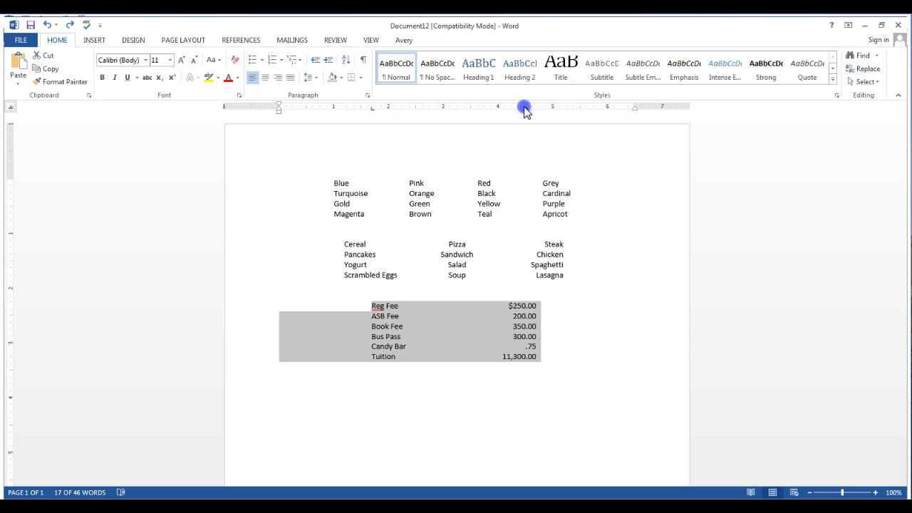
{"action": "left_click_drag", "start_coordinate": [524, 108], "coordinate": [518, 108]}
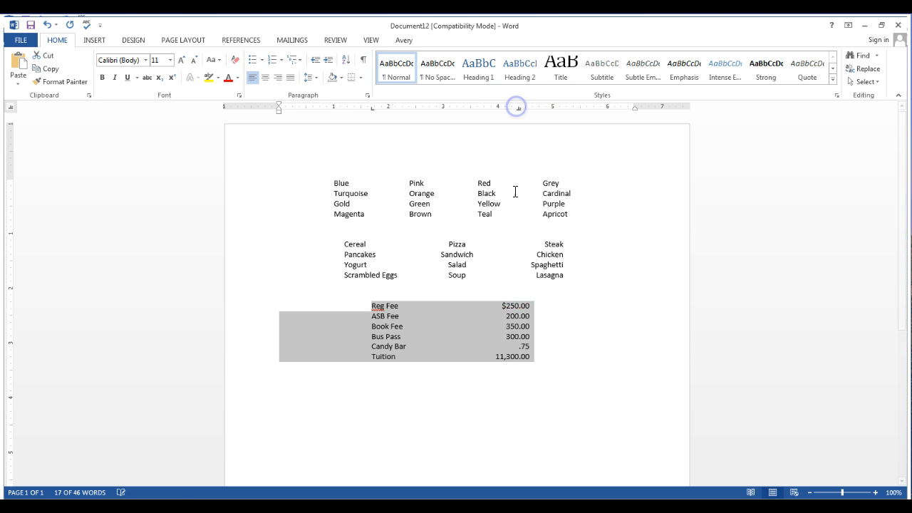
{"action": "left_click", "coordinate": [501, 371]}
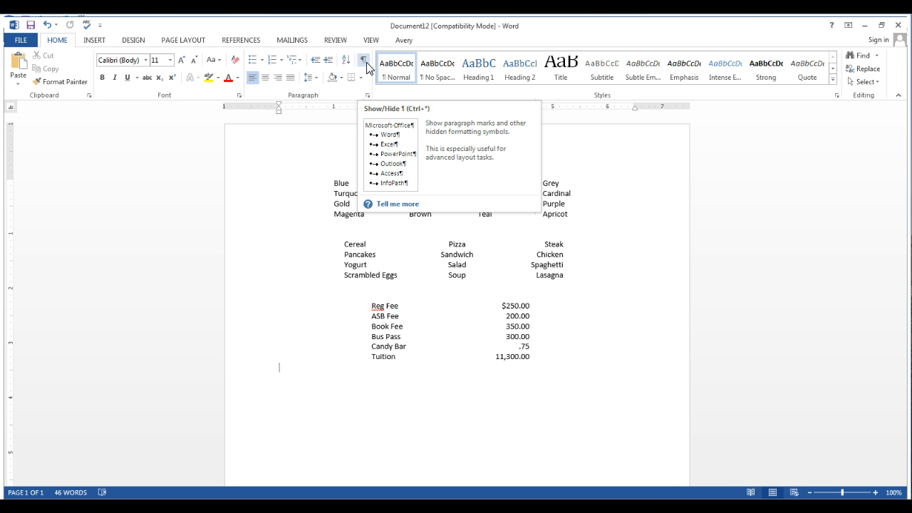
Show paragraph marks and other hidden formatting symbols, and place the cursor after Steak in the food list
{"action": "left_click", "coordinate": [365, 63]}
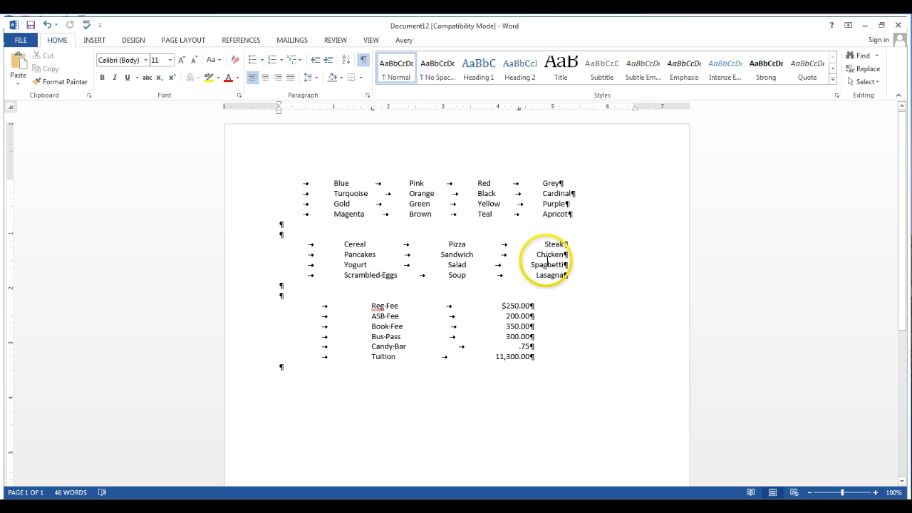
{"action": "left_click", "coordinate": [564, 244]}
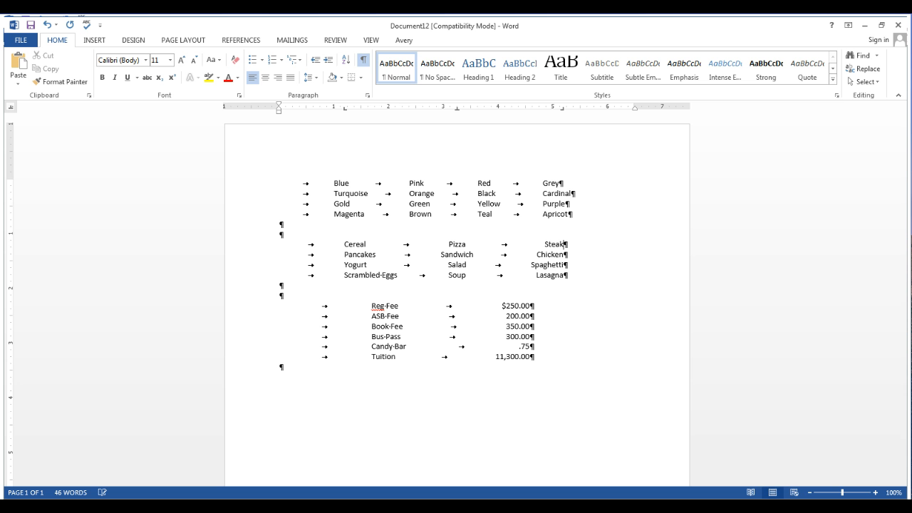
Insert extra spaces before Grey in the color list, and hide and reshow the formatting symbols
{"action": "left_click", "coordinate": [521, 184]}
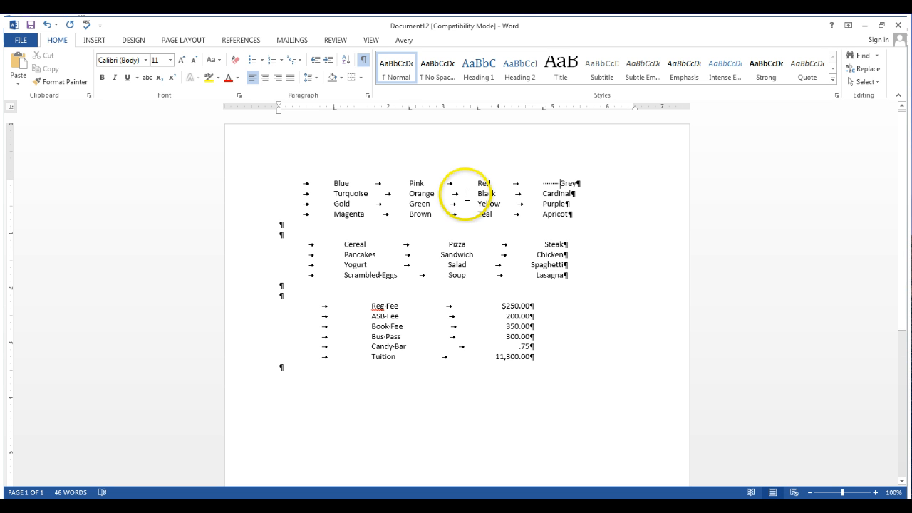
{"action": "left_click", "coordinate": [363, 64]}
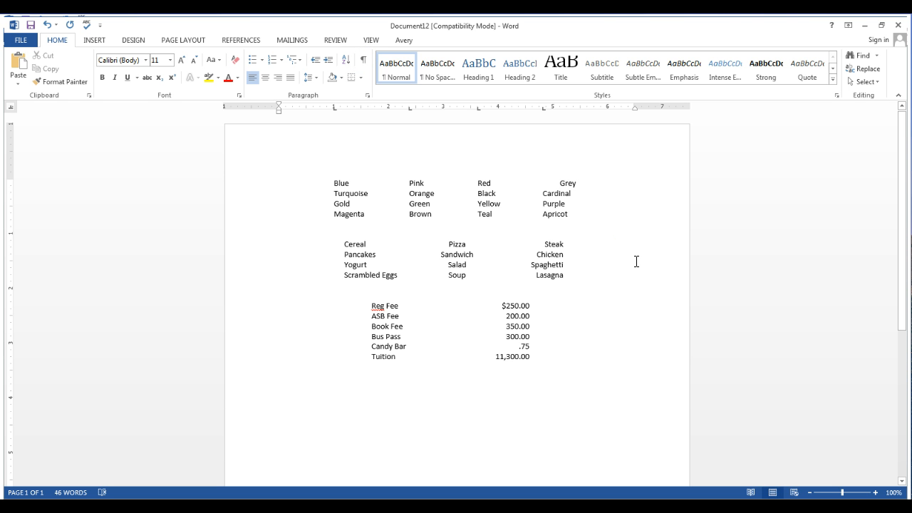
{"action": "left_click", "coordinate": [364, 61]}
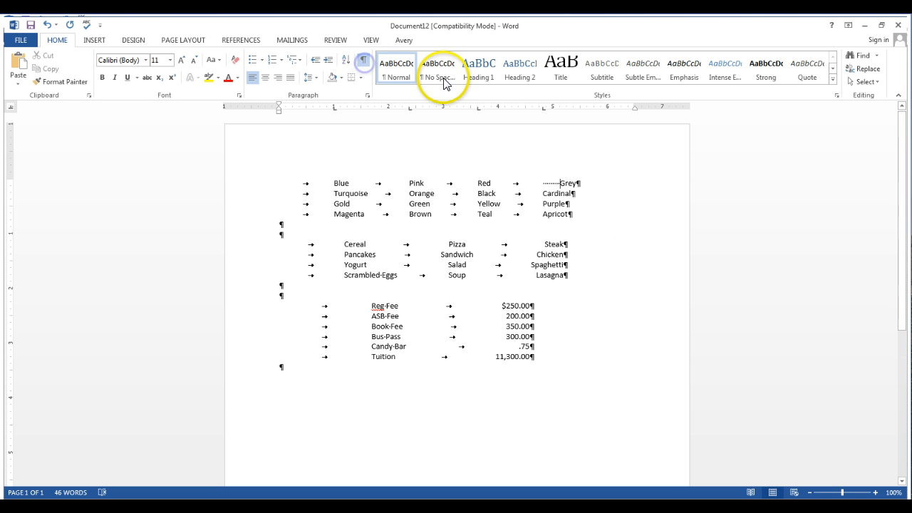
Replace the extra spaces before Grey with an extra tab and hide the formatting symbols
{"action": "key", "text": "BackSpace"}
{"action": "key", "text": "BackSpace"}
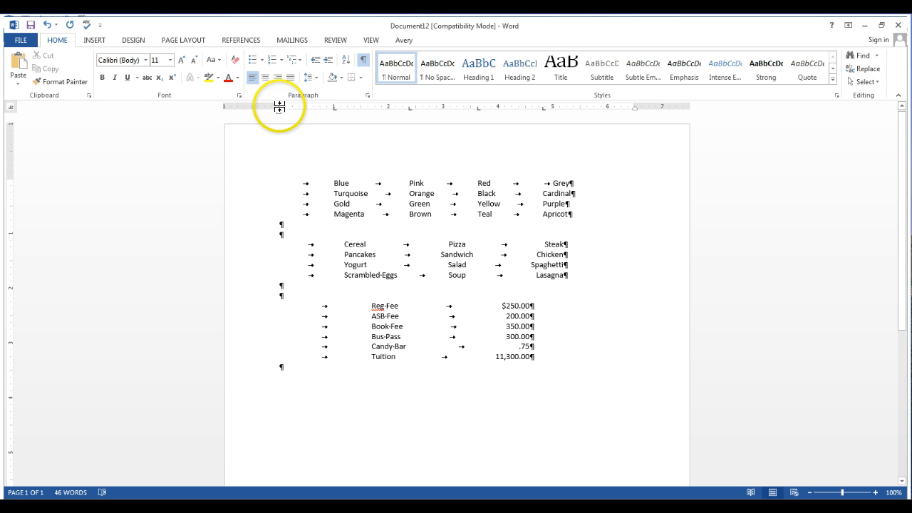
{"action": "left_click", "coordinate": [365, 63]}
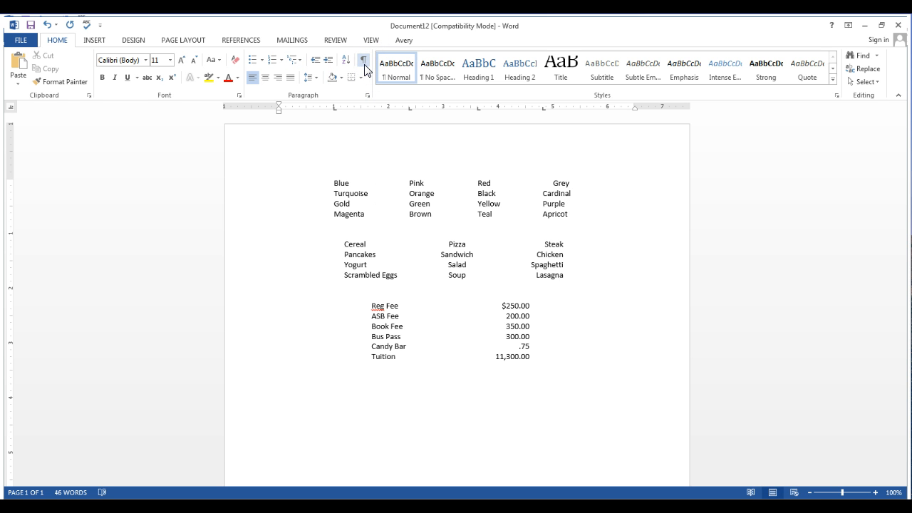
Remove the extra tab before Grey with the formatting symbols shown, and hide the symbols
{"action": "left_click", "coordinate": [363, 62]}
{"action": "left_click", "coordinate": [553, 183]}
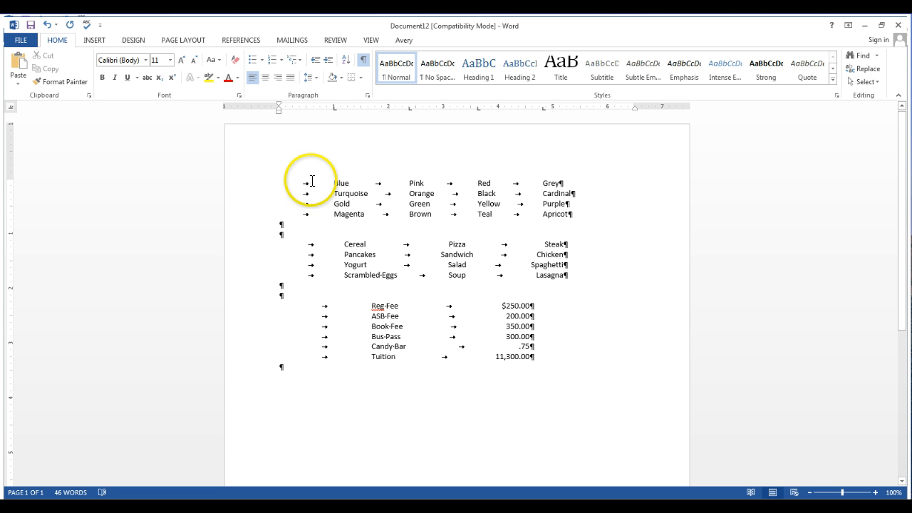
{"action": "left_click", "coordinate": [364, 62]}
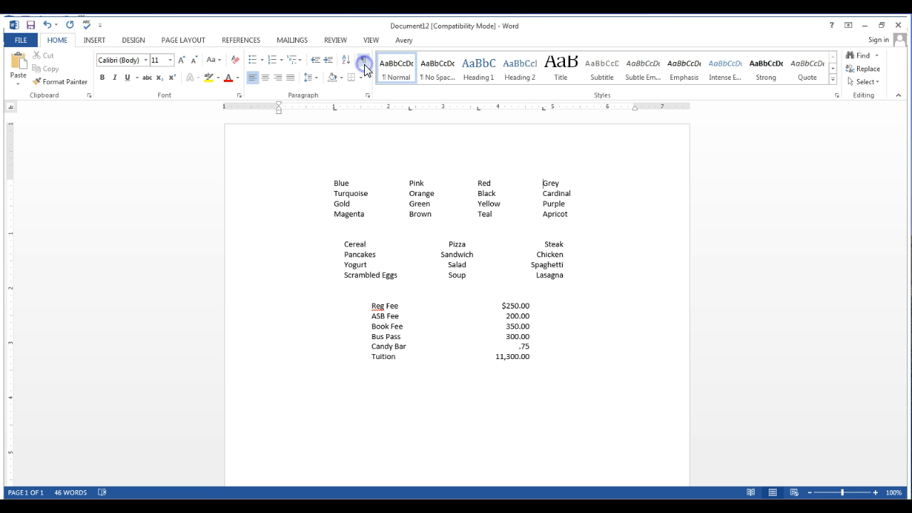
Start a new paragraph two lines below the Tuition row and clear all its tab stops in the Tabs settings
{"action": "left_click", "coordinate": [536, 355]}
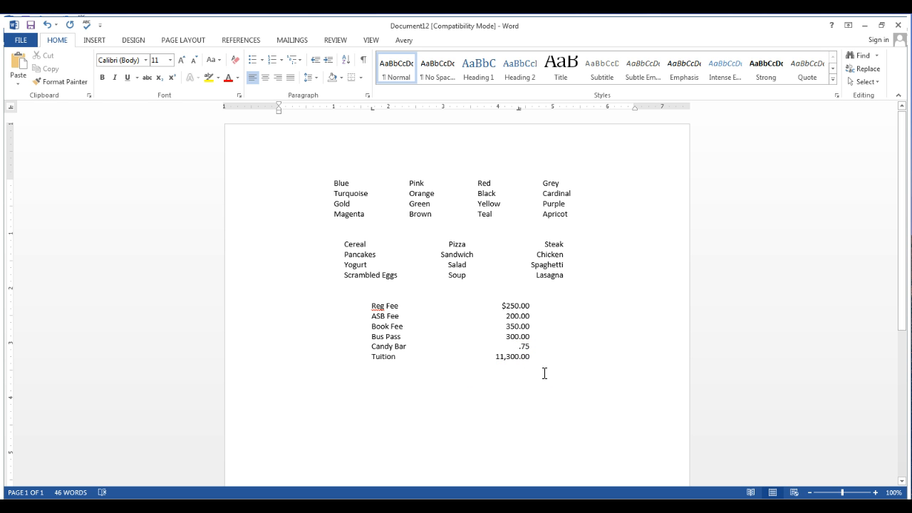
{"action": "key", "text": "Return"}
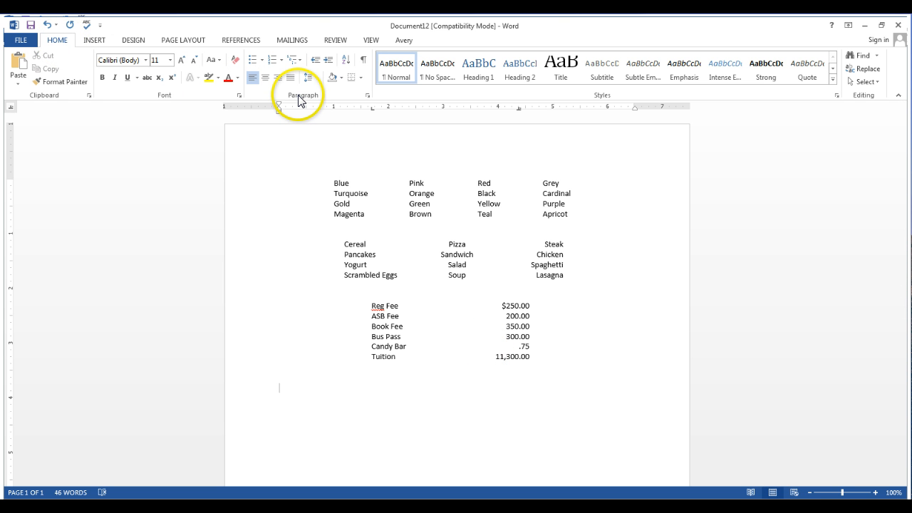
{"action": "left_click", "coordinate": [367, 94]}
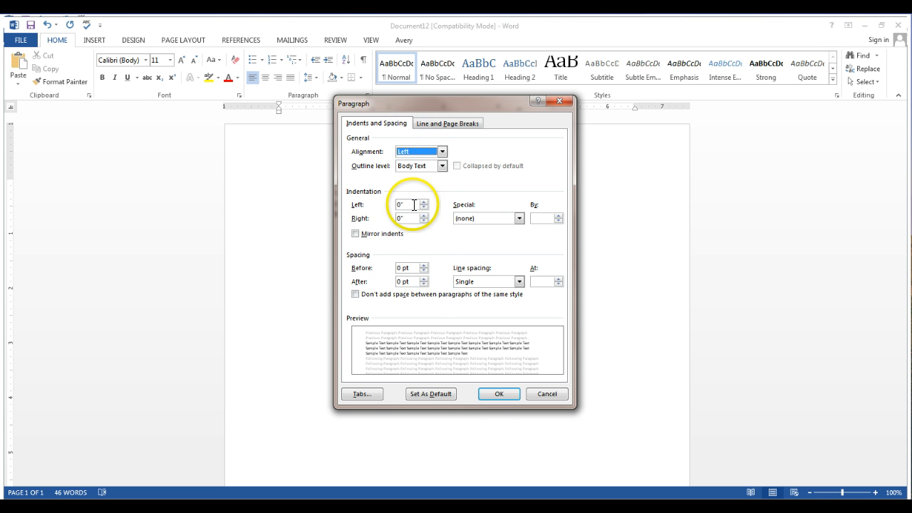
{"action": "left_click", "coordinate": [362, 395]}
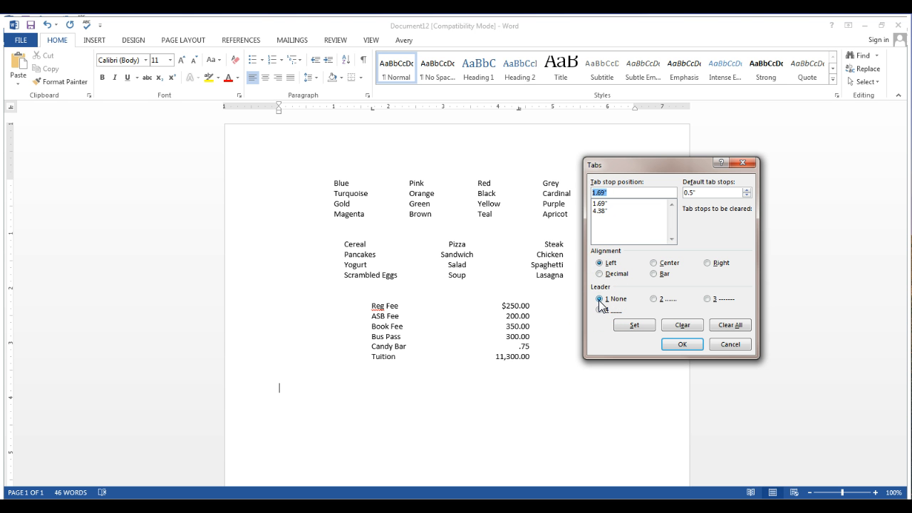
{"action": "left_click", "coordinate": [600, 211]}
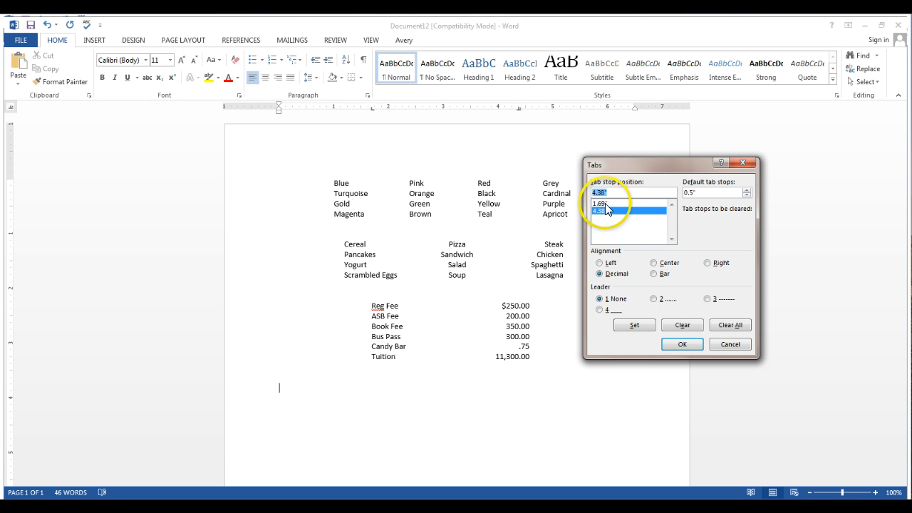
{"action": "left_click", "coordinate": [744, 330]}
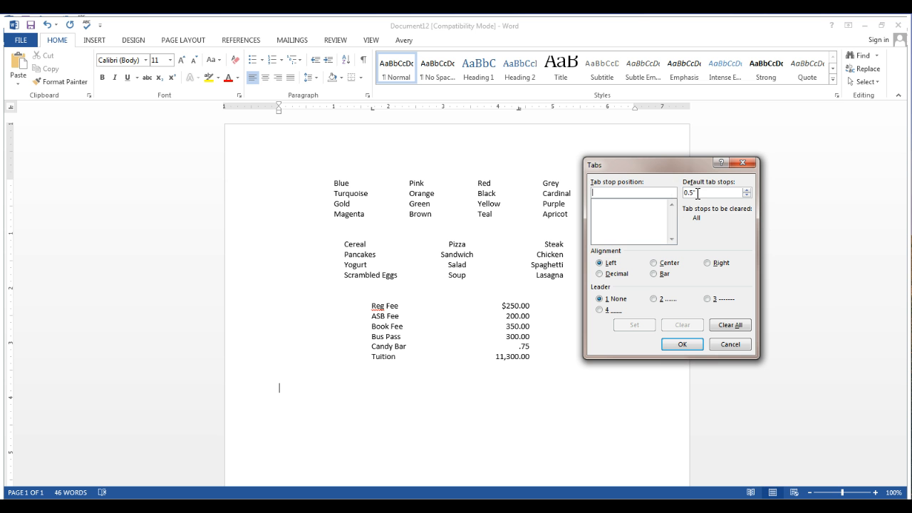
Set a left-aligned tab stop at 1.33 inches with no leader
{"action": "left_click", "coordinate": [705, 193]}
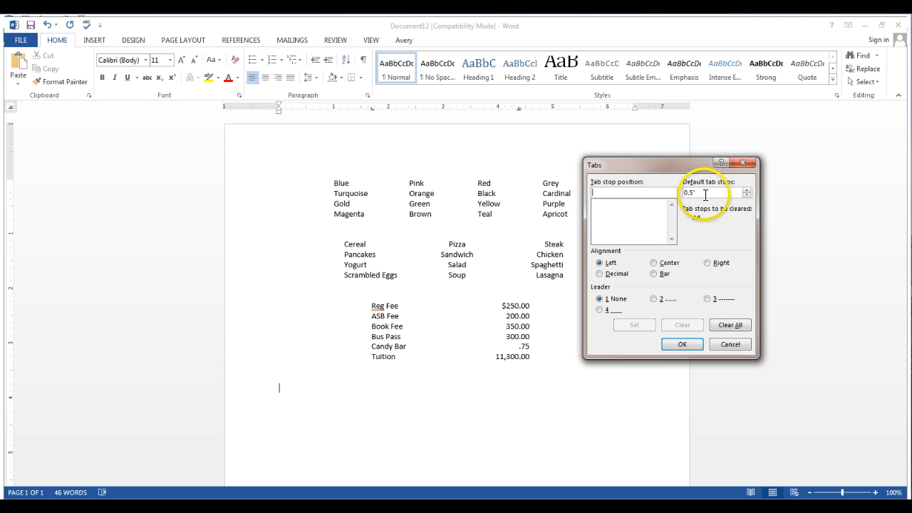
{"action": "left_click", "coordinate": [605, 193]}
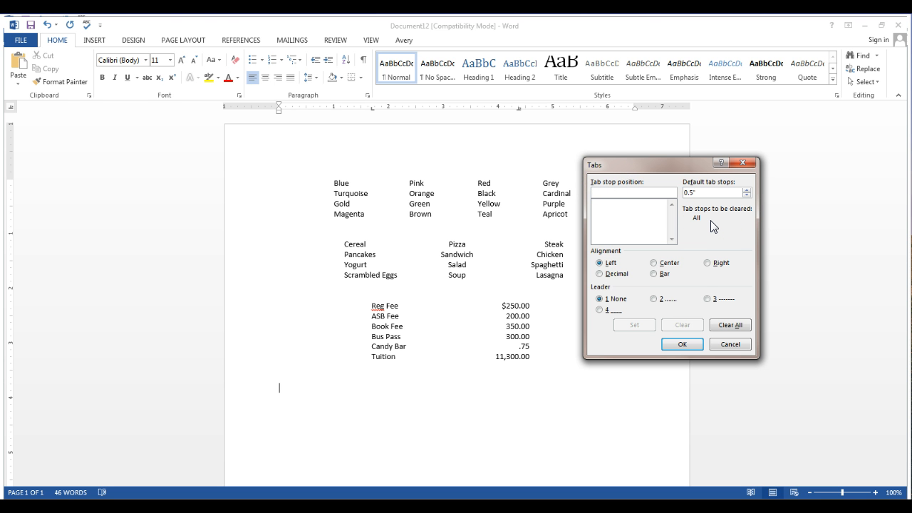
{"action": "type", "text": "1.33"}
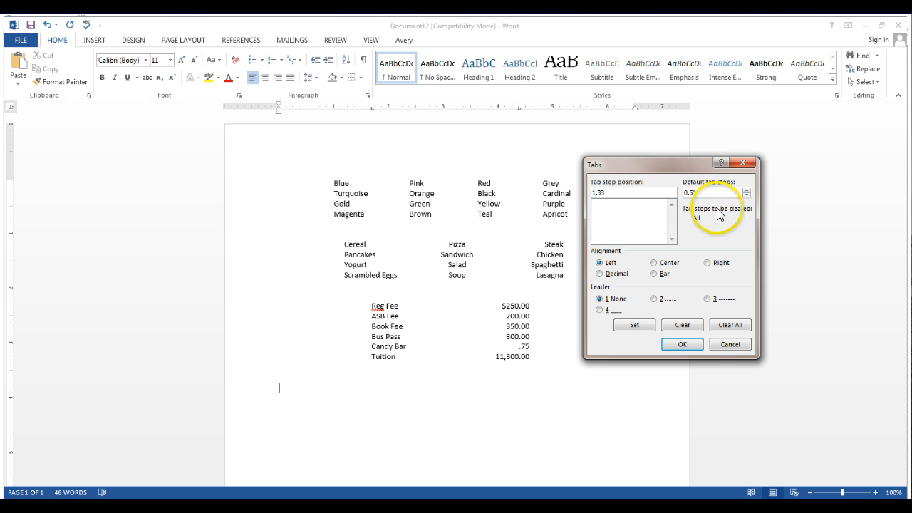
{"action": "left_click", "coordinate": [599, 263]}
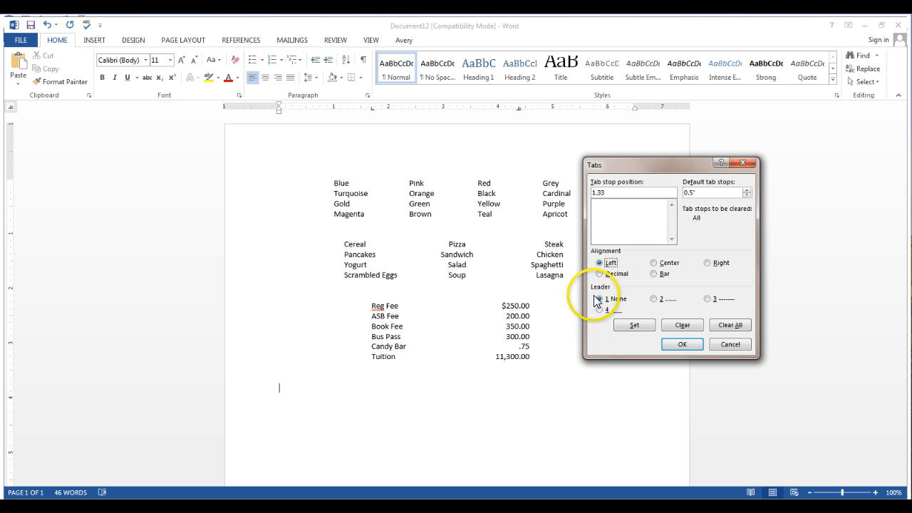
{"action": "left_click", "coordinate": [636, 328]}
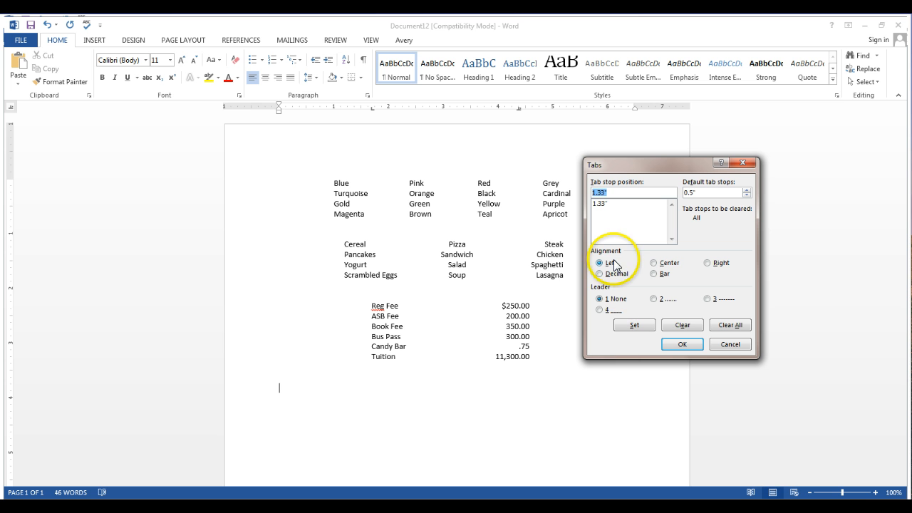
Set a right-aligned tab stop at 5.68 inches with a dotted leader
{"action": "type", "text": "5"}
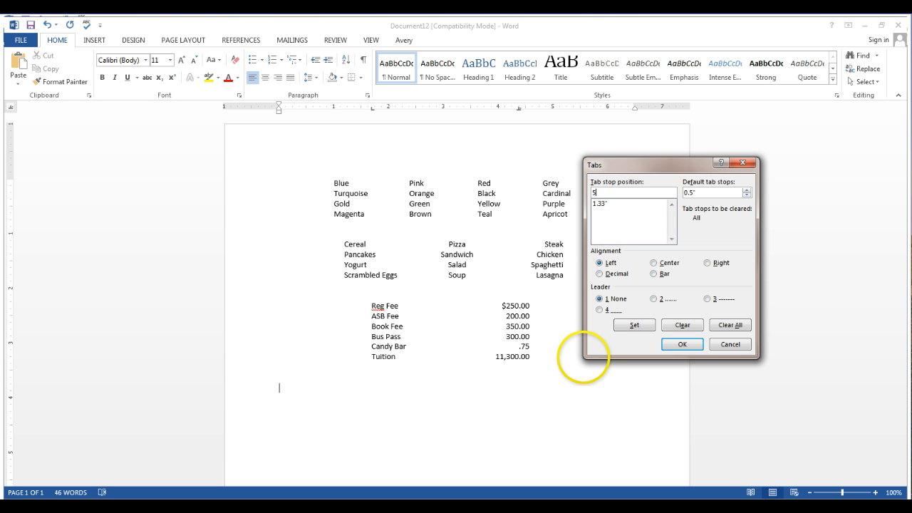
{"action": "type", "text": ".68"}
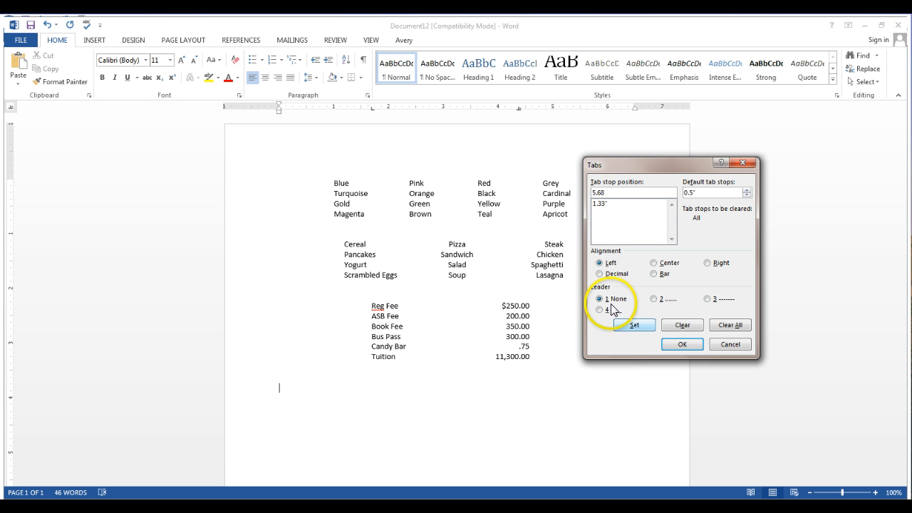
{"action": "left_click", "coordinate": [707, 262]}
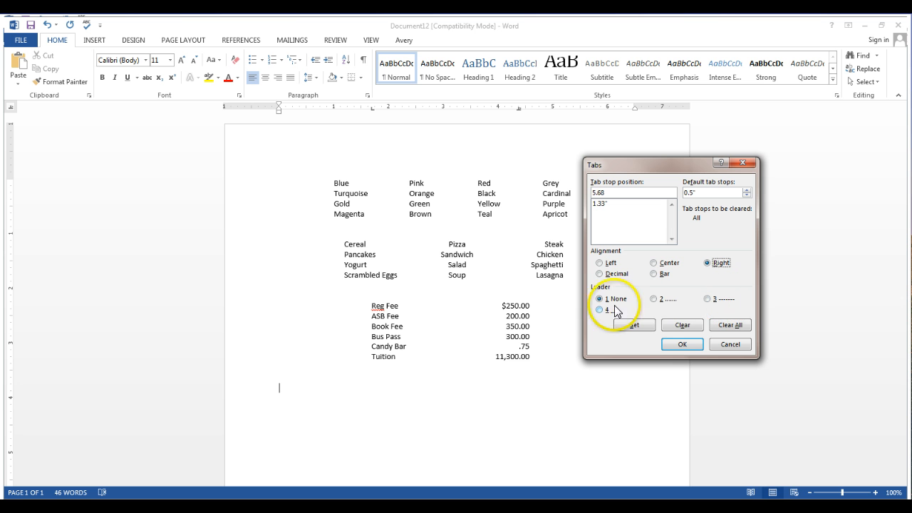
{"action": "left_click", "coordinate": [656, 300]}
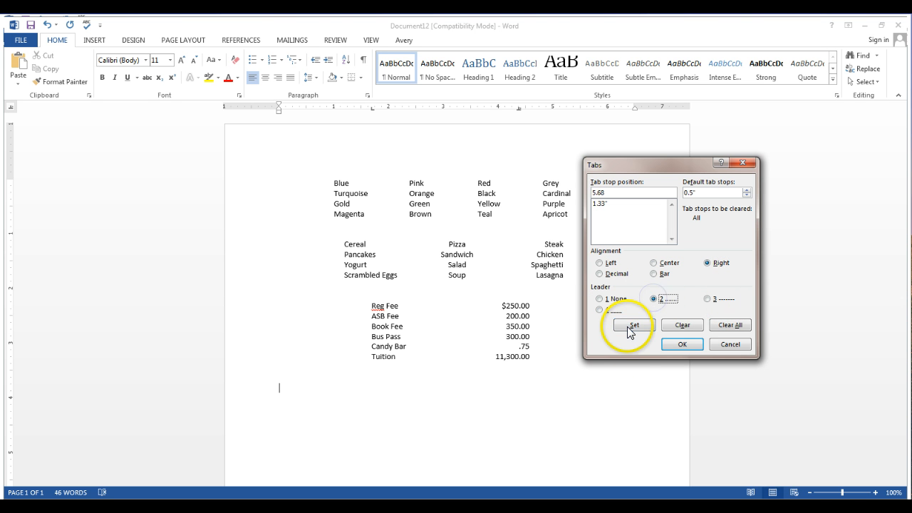
{"action": "left_click", "coordinate": [631, 326]}
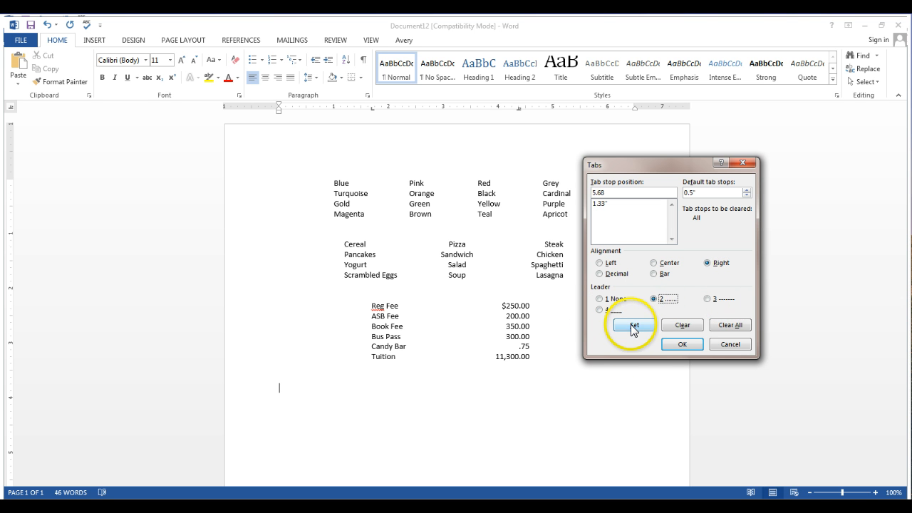
Review the alignment and leader of the 1.33-inch and 5.68-inch tab stops and apply them to the paragraph
{"action": "left_click", "coordinate": [682, 344]}
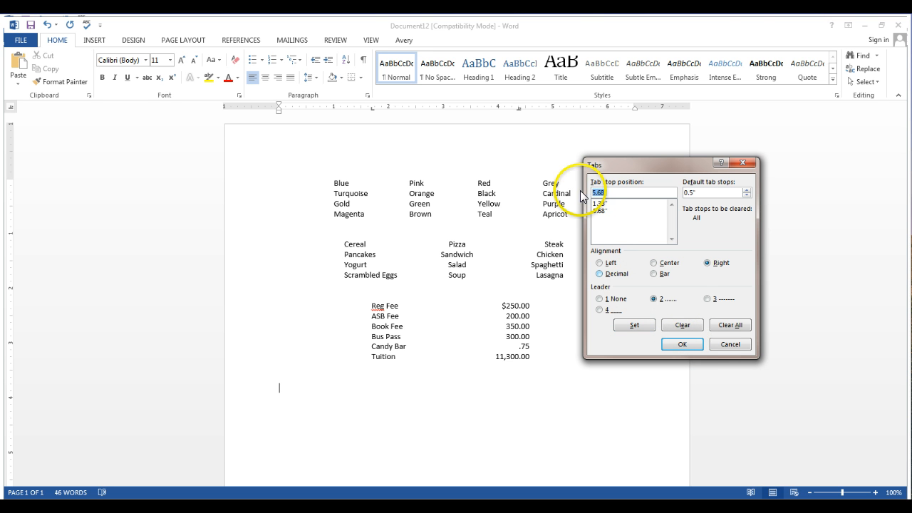
{"action": "left_click", "coordinate": [600, 205]}
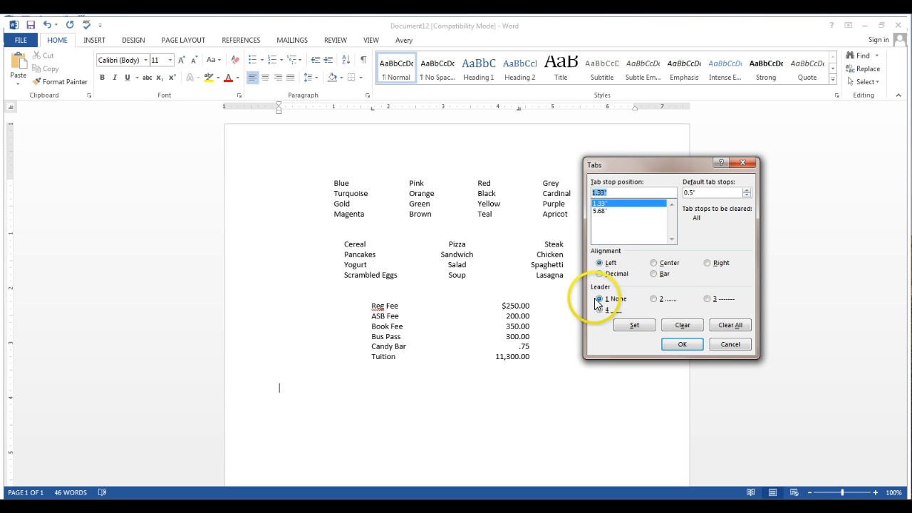
{"action": "left_click", "coordinate": [601, 211]}
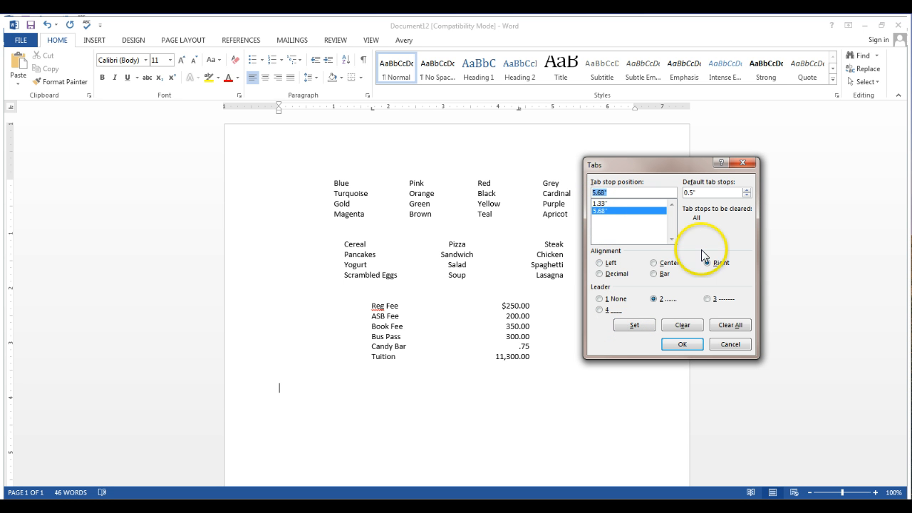
{"action": "left_click", "coordinate": [684, 345]}
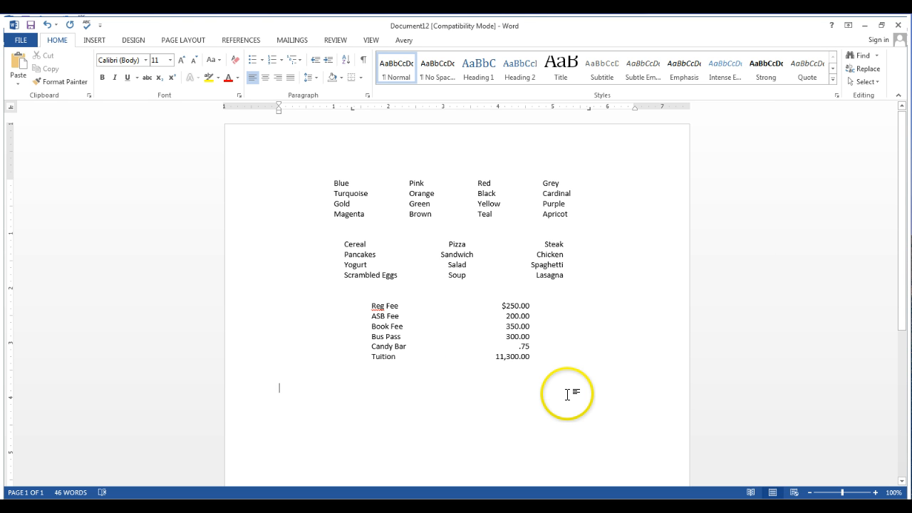
Enter Period 1 at the left tab stop and Computer Apps. at the right dotted-leader tab stop
{"action": "key", "text": "Tab"}
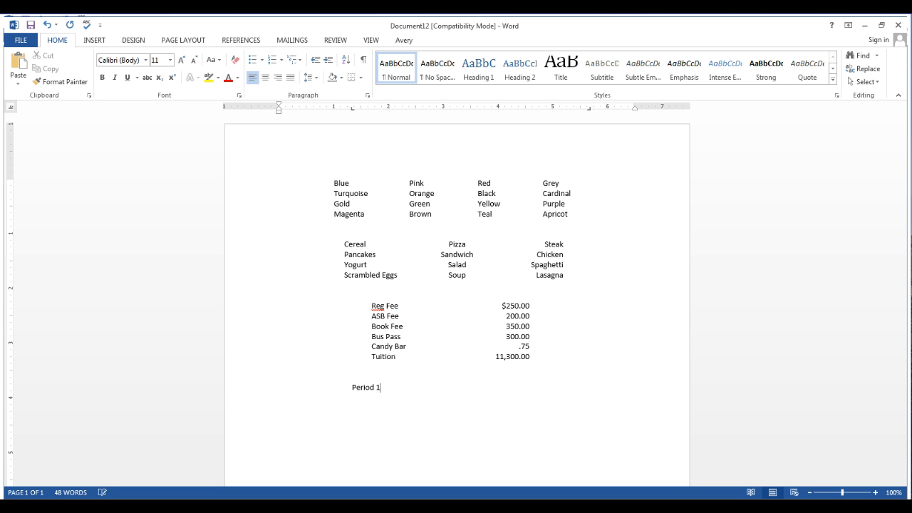
{"action": "type", "text": "Period 1"}
{"action": "key", "text": "Tab"}
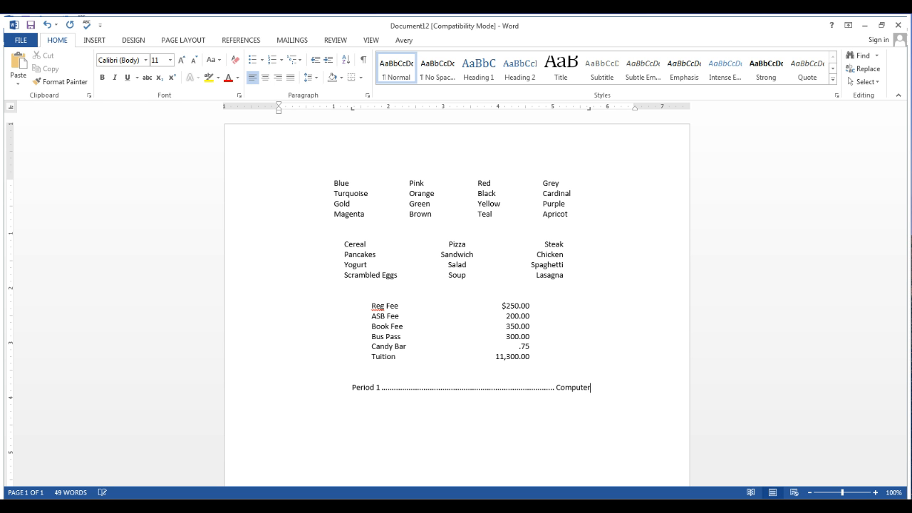
{"action": "type", "text": "Computer Apps."}
Add a second tabbed row with Period 2 and Prep
{"action": "left_click", "coordinate": [565, 400]}
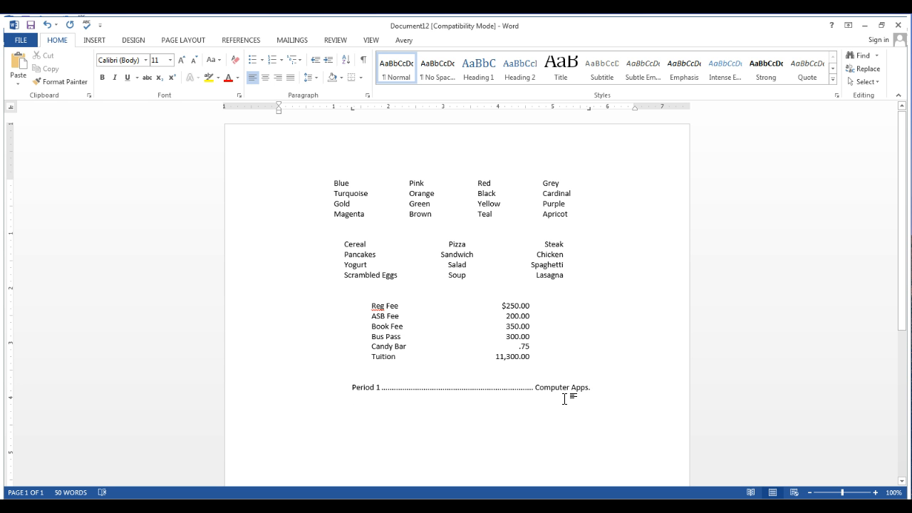
{"action": "type", "text": "P"}
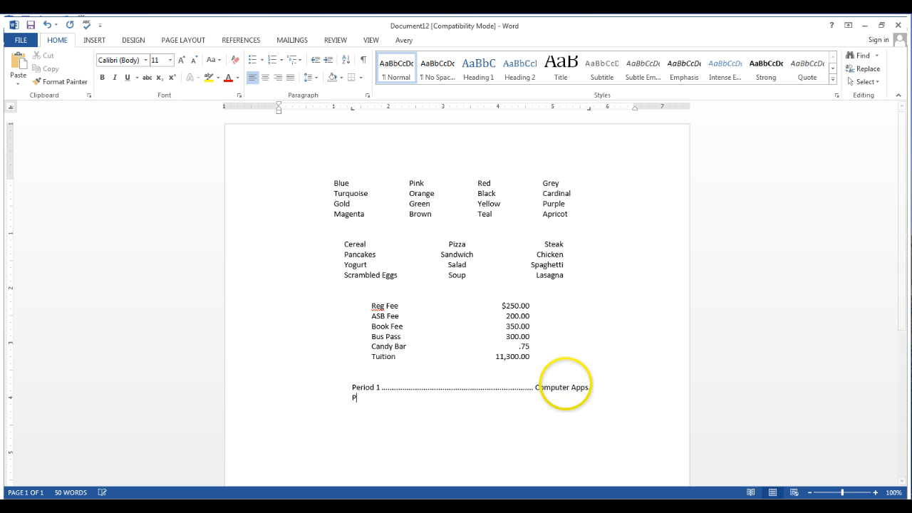
{"action": "type", "text": "eriod "}
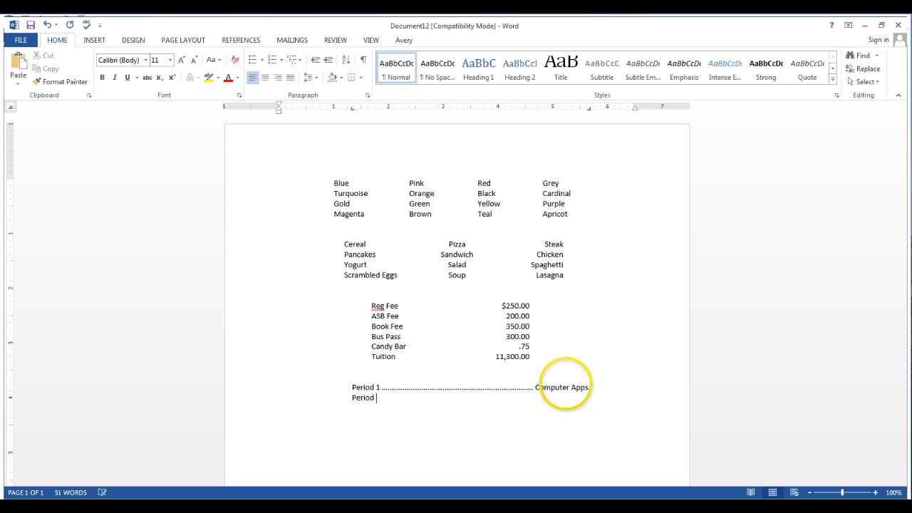
{"action": "type", "text": "2"}
{"action": "key", "text": "Tab"}
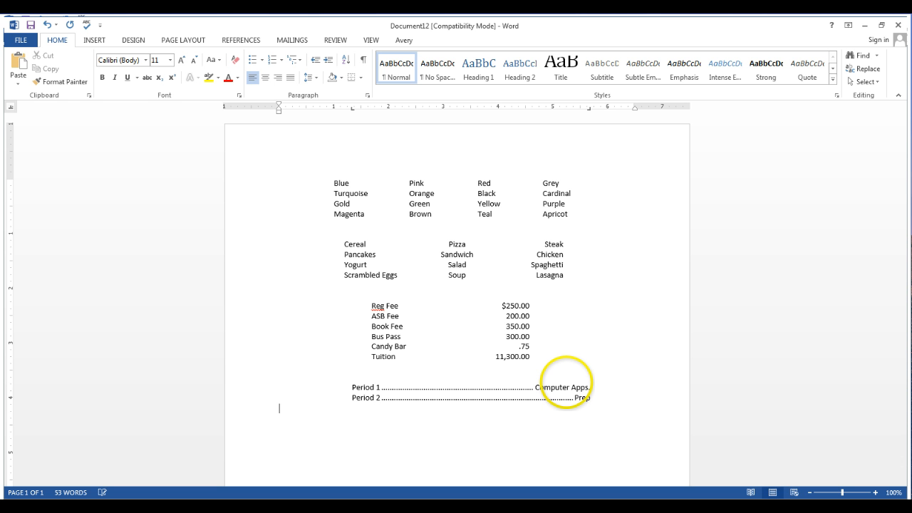
Add a third tabbed schedule row with Period 3 and Internship at the dotted-leader tab stop
{"action": "type", "text": "Period 3"}
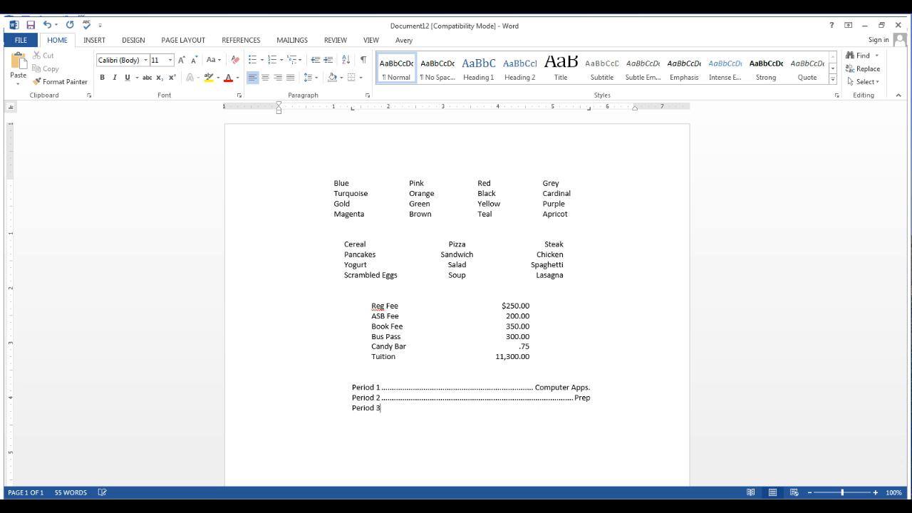
{"action": "key", "text": "Tab"}
{"action": "type", "text": "In"}
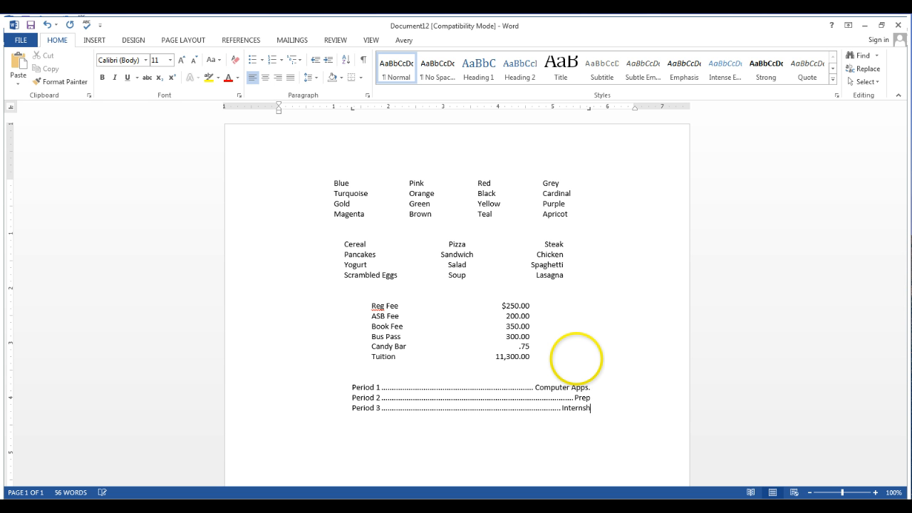
{"action": "type", "text": "ternship"}
{"action": "key", "text": "Return"}
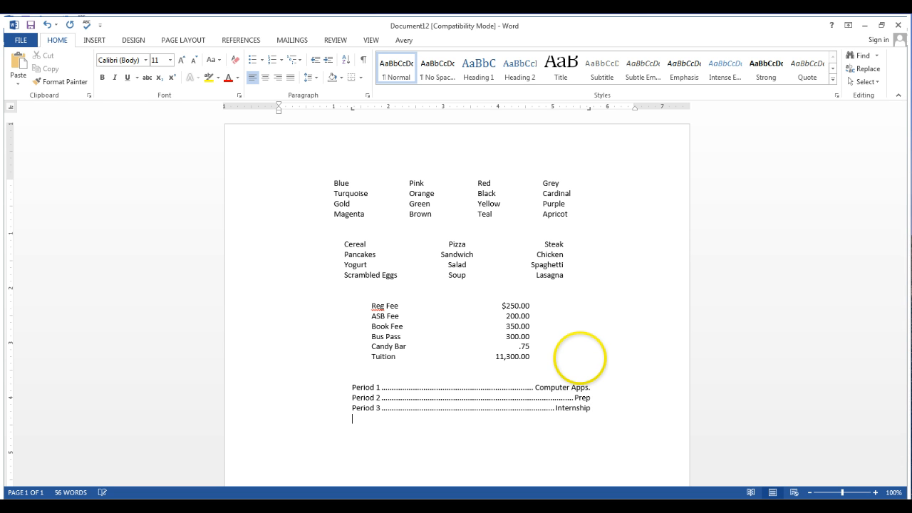
Add a fourth tabbed row with Period 4 and Department Chair
{"action": "type", "text": "Perio"}
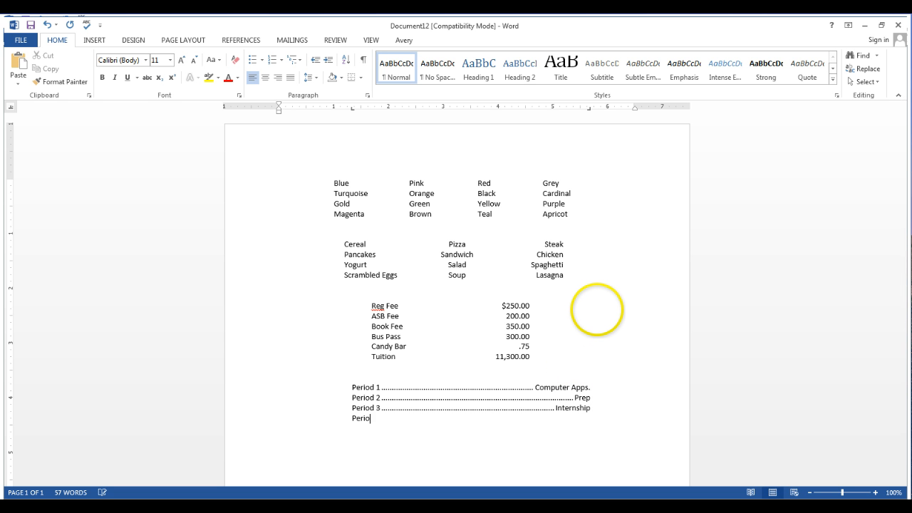
{"action": "type", "text": "d 4"}
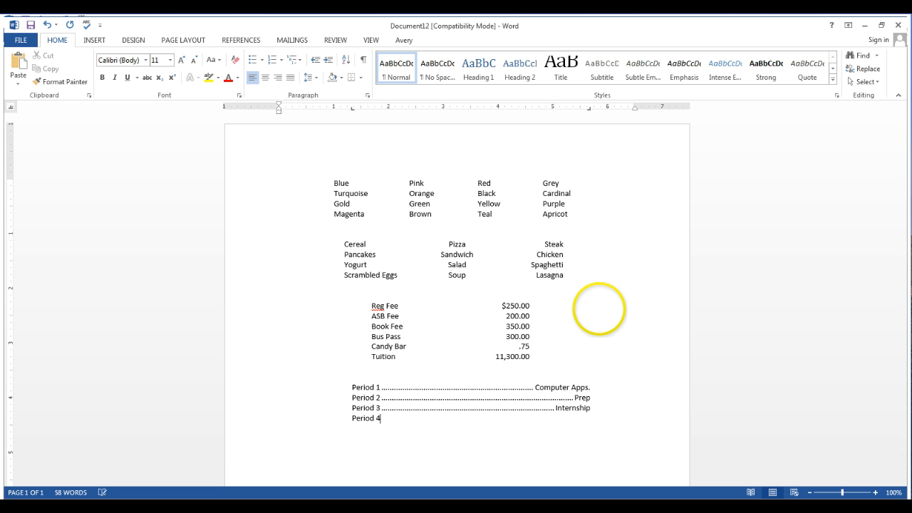
{"action": "key", "text": "Tab"}
{"action": "type", "text": "S"}
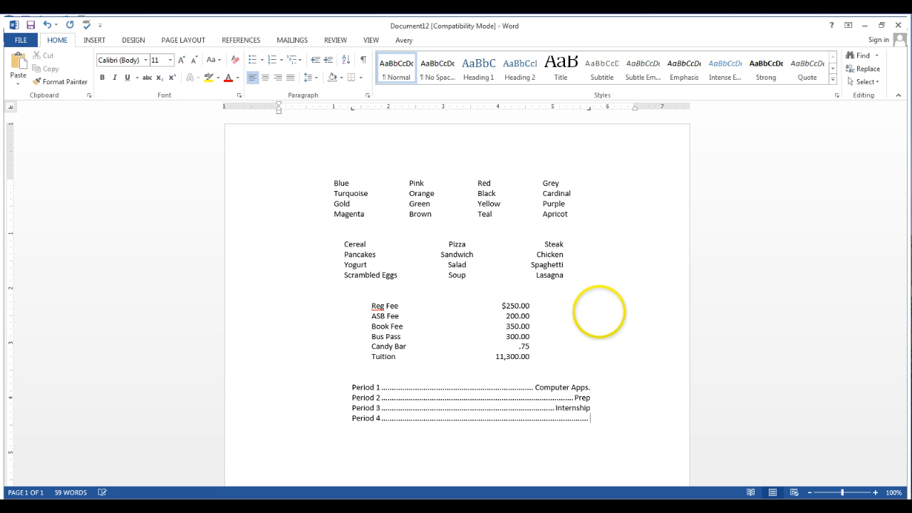
{"action": "type", "text": "ep"}
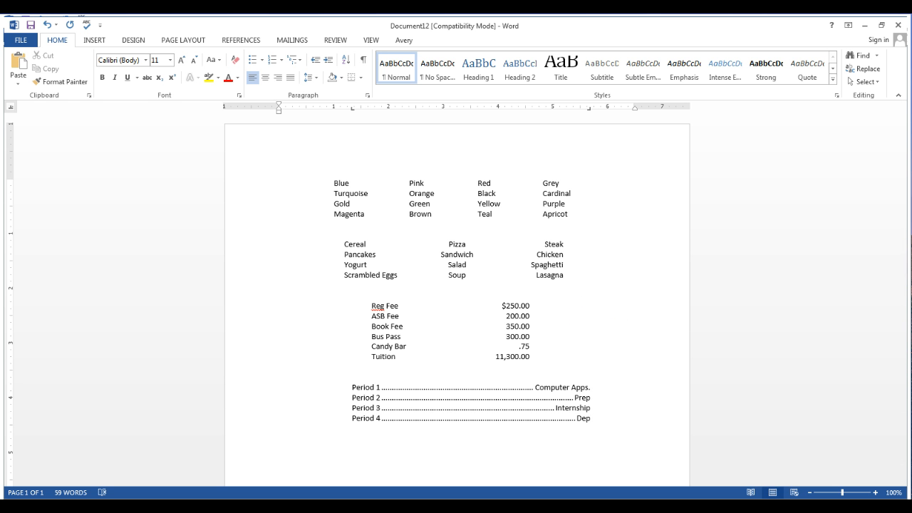
{"action": "left_click", "coordinate": [600, 305]}
{"action": "left_click_drag", "start_coordinate": [600, 305], "coordinate": [566, 442]}
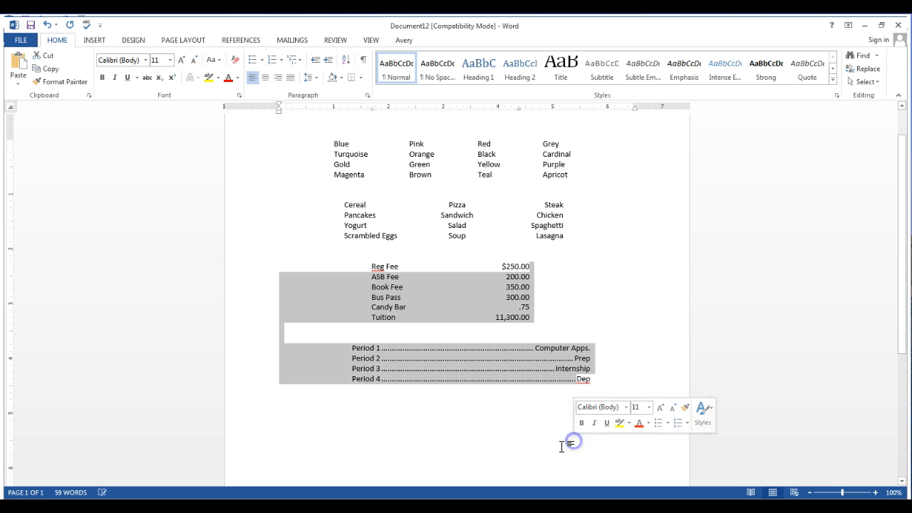
{"action": "left_click", "coordinate": [582, 378]}
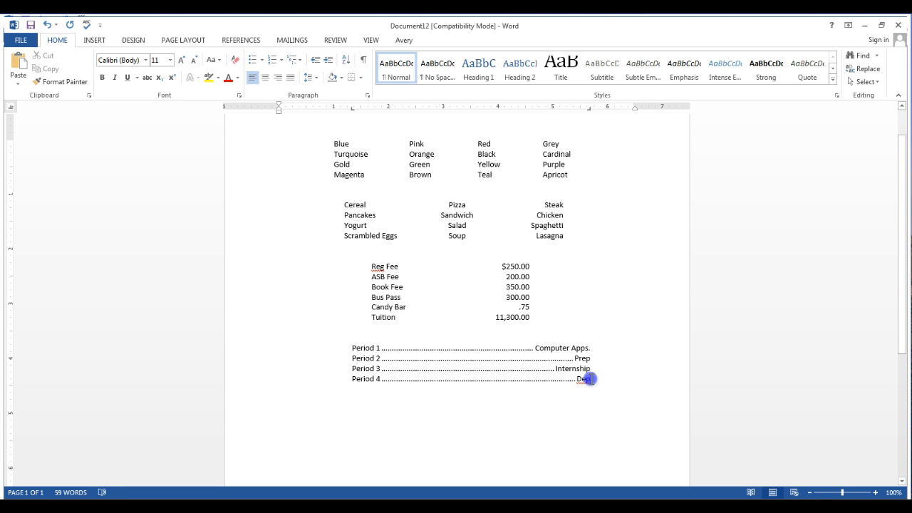
{"action": "type", "text": "artm"}
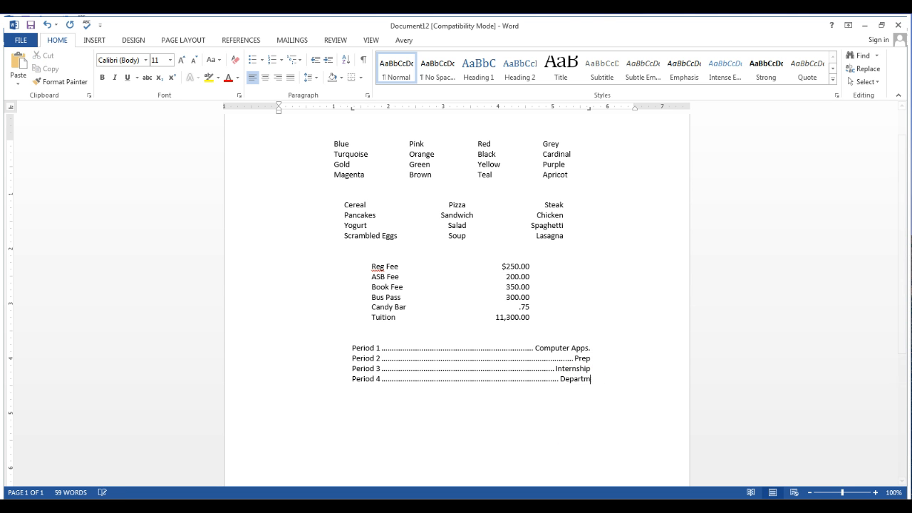
{"action": "type", "text": "ent Chair"}
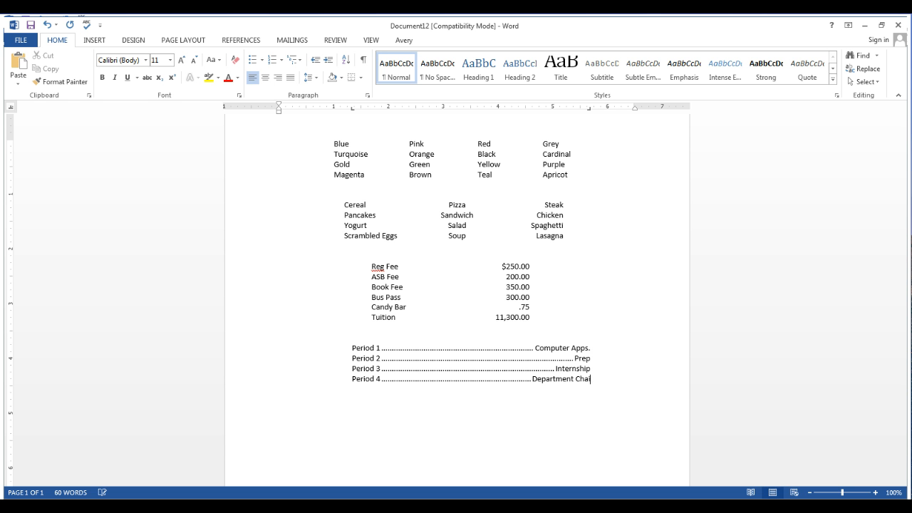
{"action": "key", "text": "Return"}
Add a fifth tabbed row with Period 5 and Computer Apps, correcting slips in the row
{"action": "type", "text": "P"}
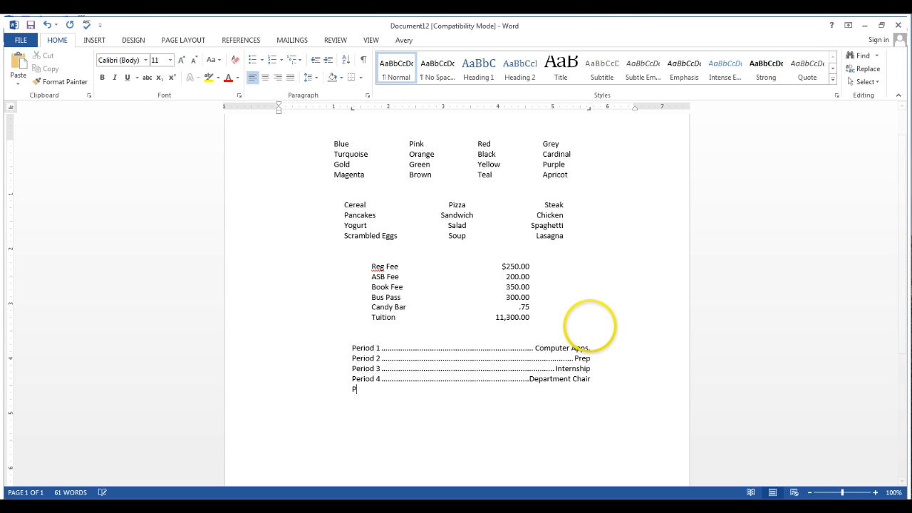
{"action": "type", "text": "eriod"}
{"action": "key", "text": "Tab"}
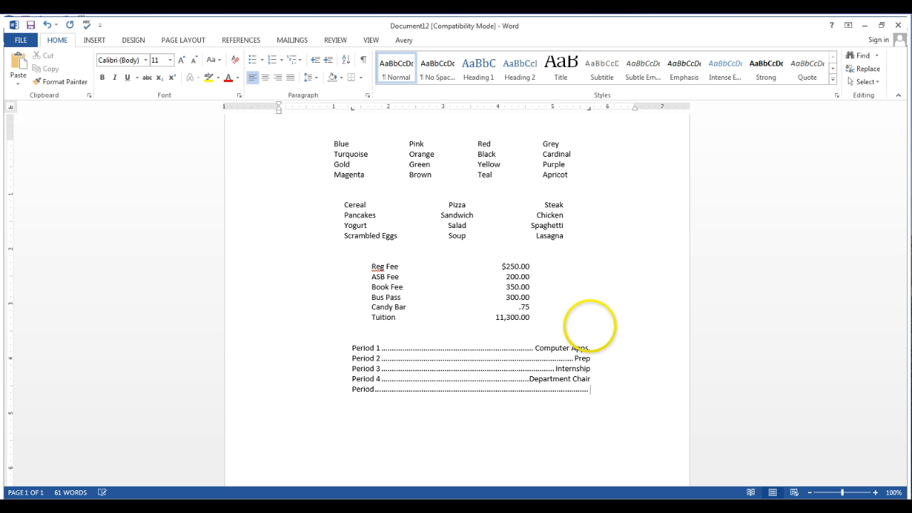
{"action": "key", "text": "BackSpace"}
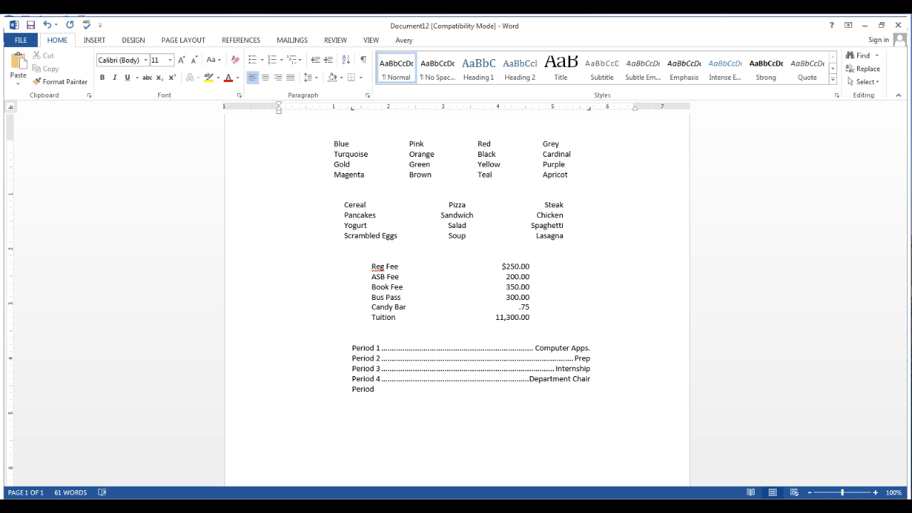
{"action": "type", "text": "5"}
{"action": "key", "text": "Tab"}
{"action": "type", "text": "Computer"}
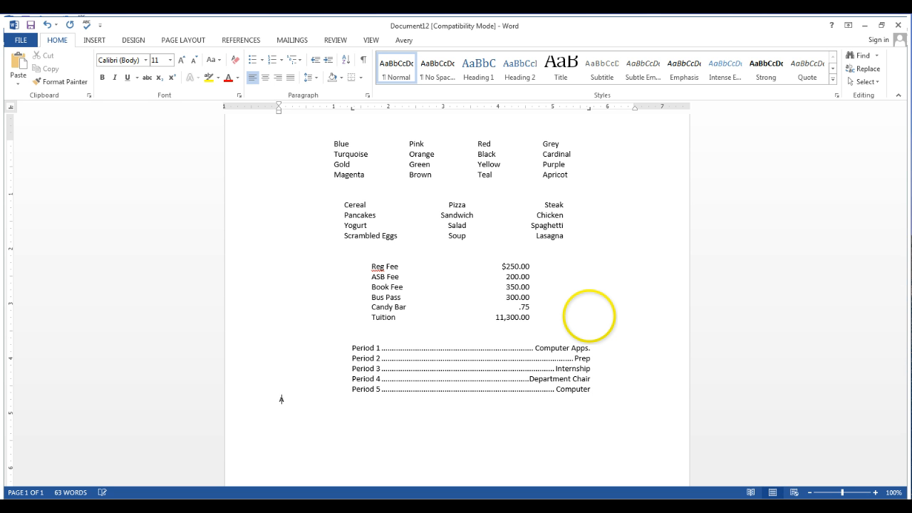
{"action": "type", "text": "A"}
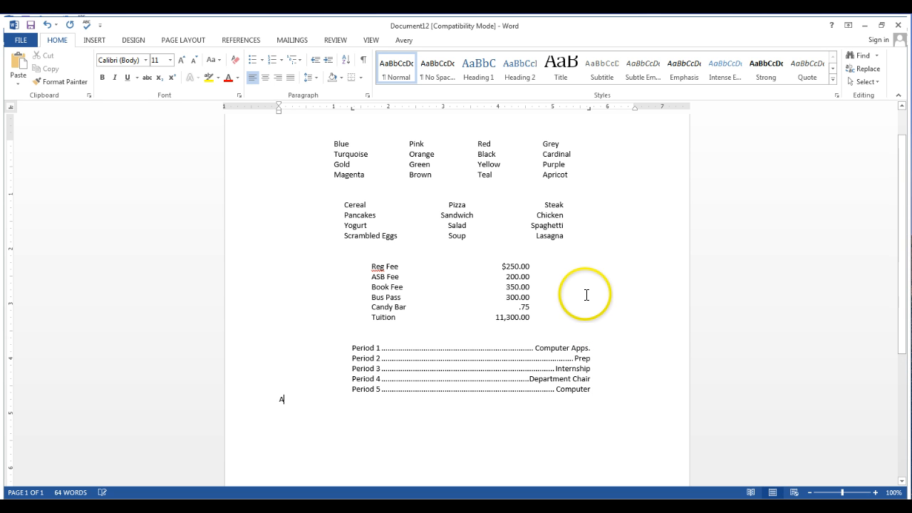
{"action": "key", "text": "ctrl+z"}
{"action": "type", "text": "Apps"}
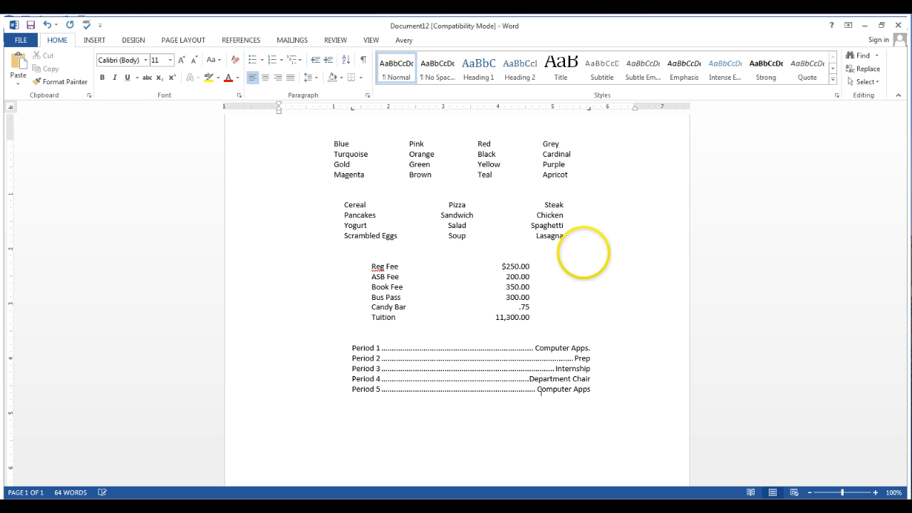
{"action": "key", "text": "Return"}
Add a sixth tabbed row with Period 6 and Entrepreneurship
{"action": "type", "text": "P"}
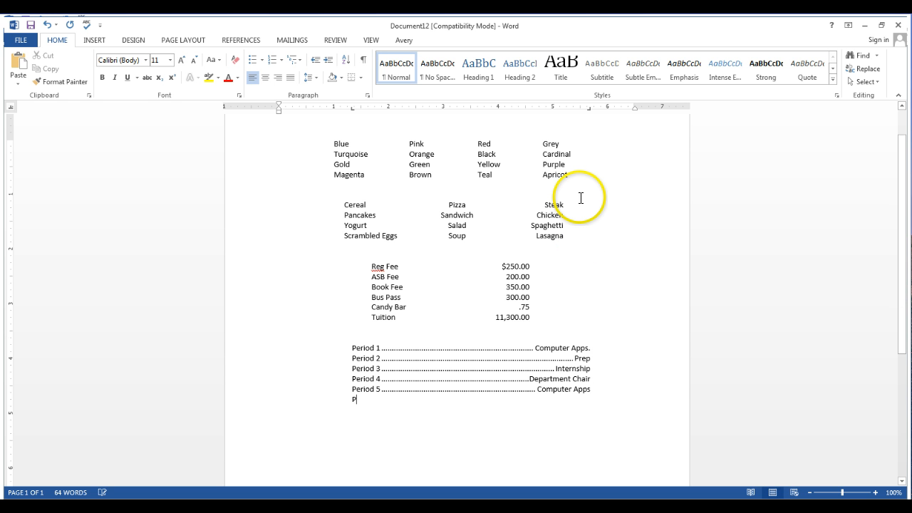
{"action": "type", "text": "eriod "}
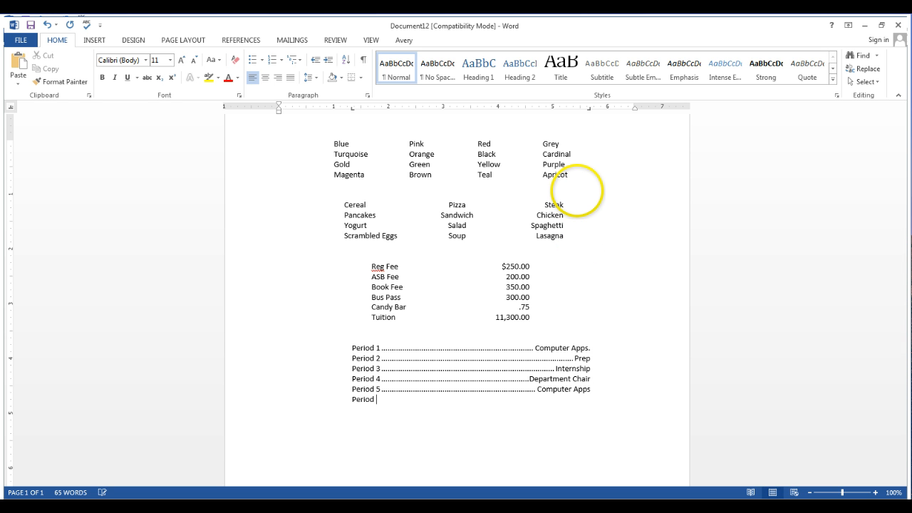
{"action": "type", "text": "6"}
{"action": "key", "text": "Tab"}
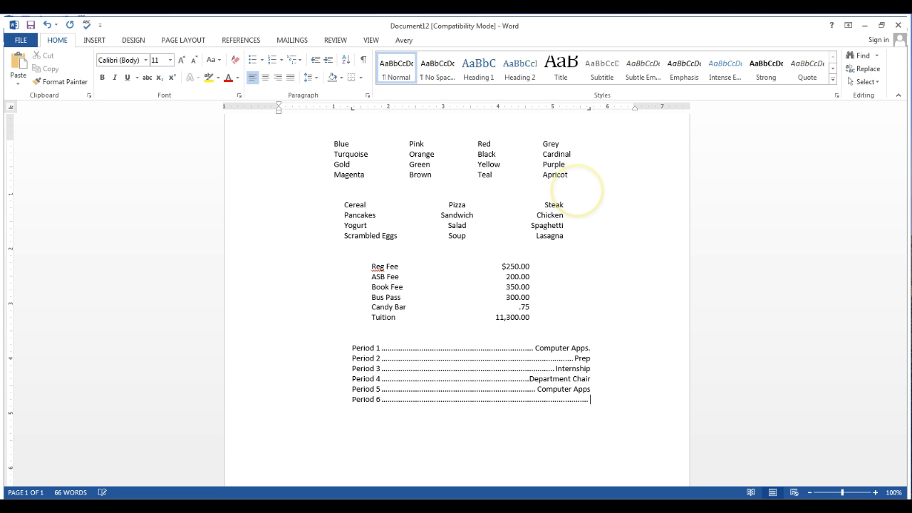
{"action": "type", "text": "Entr"}
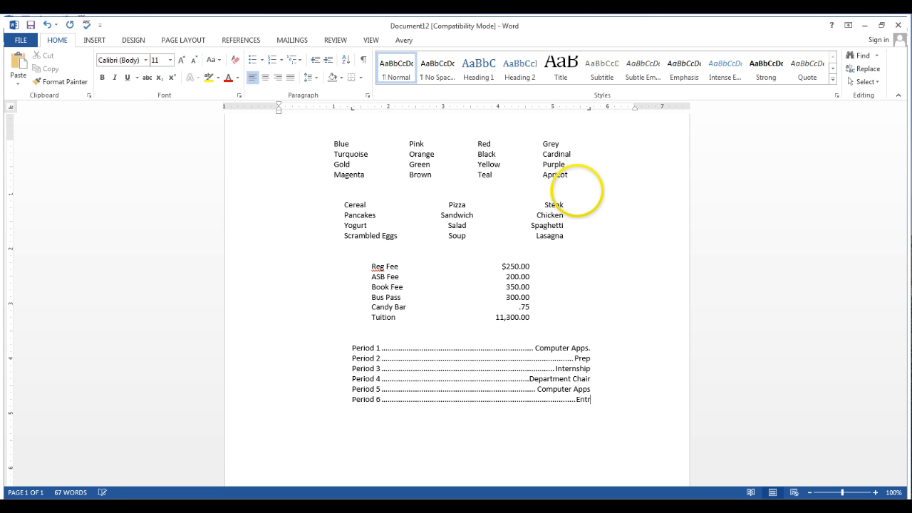
{"action": "type", "text": "epre"}
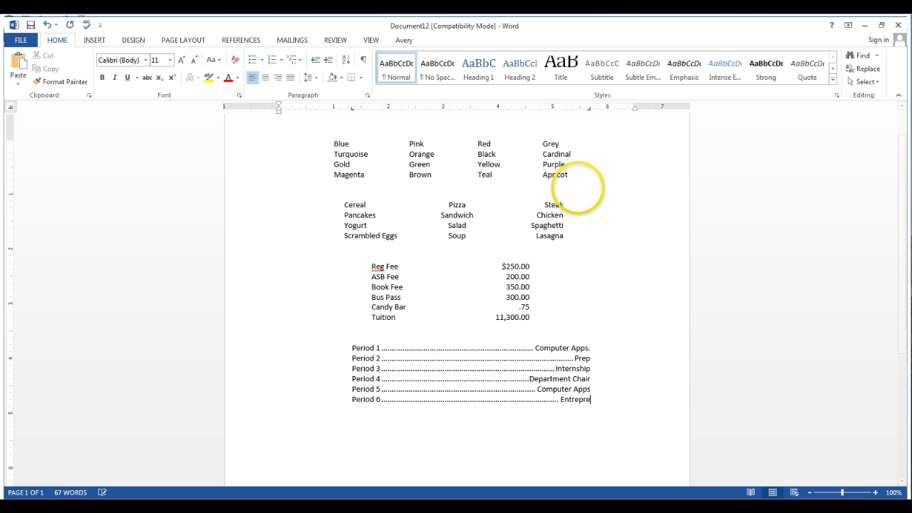
{"action": "type", "text": "neurship"}
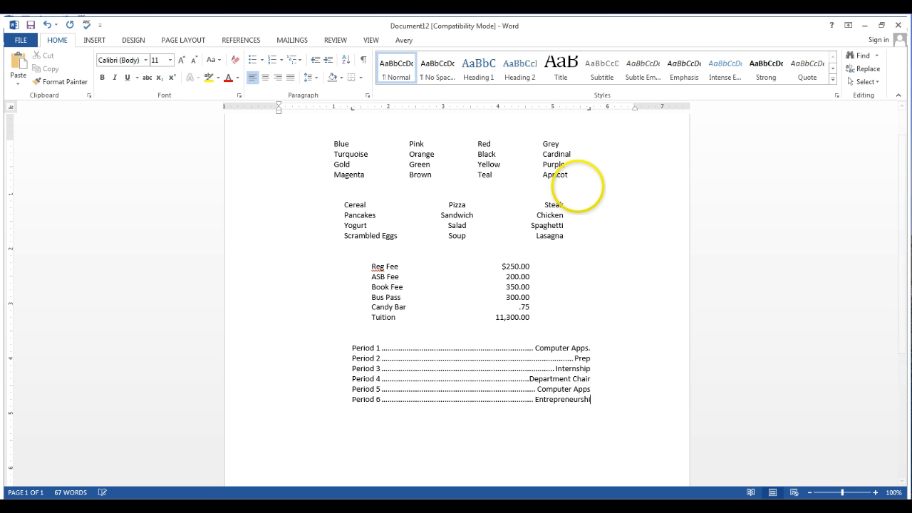
{"action": "key", "text": "Return"}
Add a seventh tabbed row with Period 7 and Computer Apps
{"action": "type", "text": "P"}
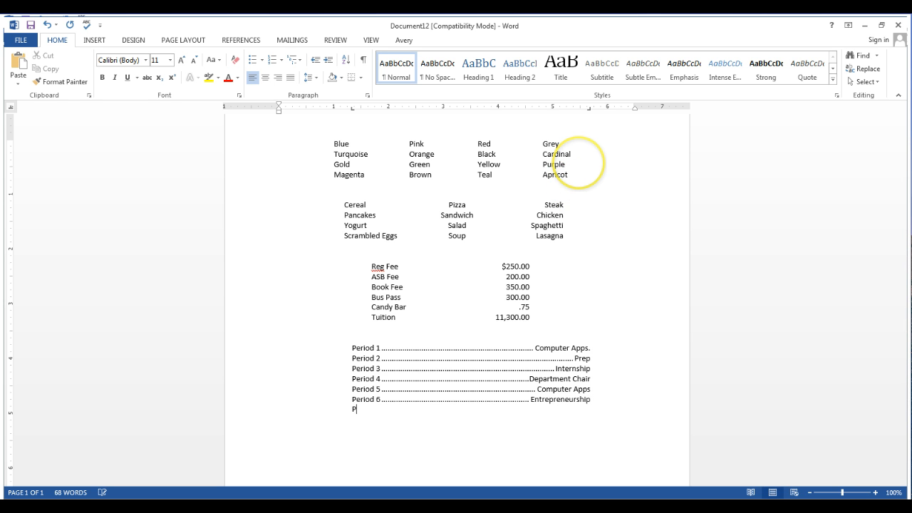
{"action": "type", "text": "eriod"}
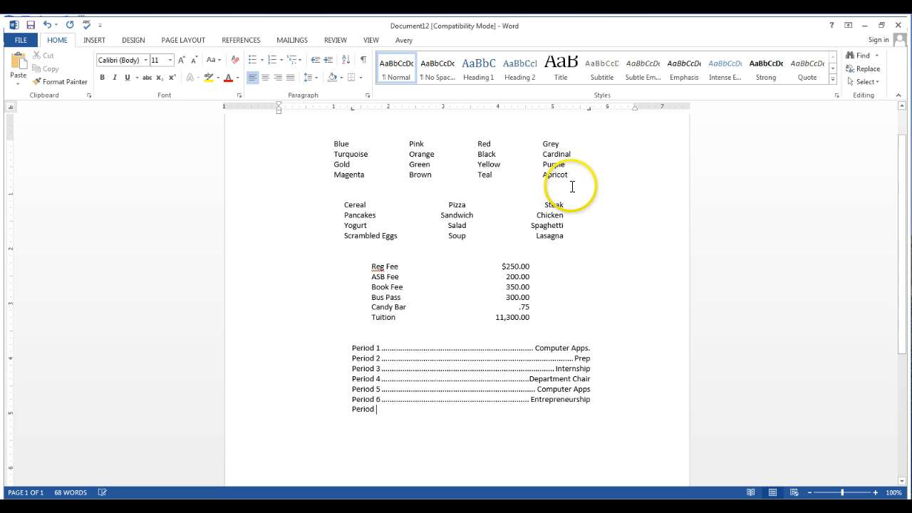
{"action": "type", "text": " 7 Com"}
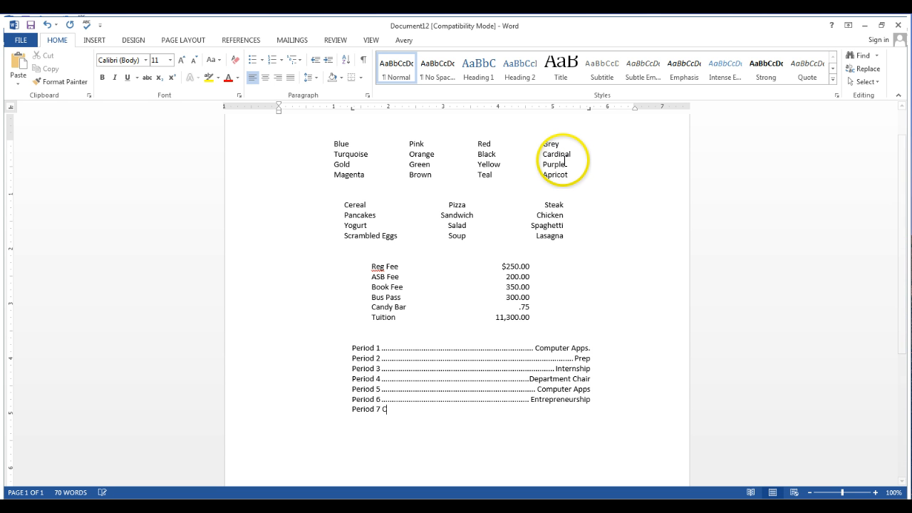
{"action": "key", "text": "Tab"}
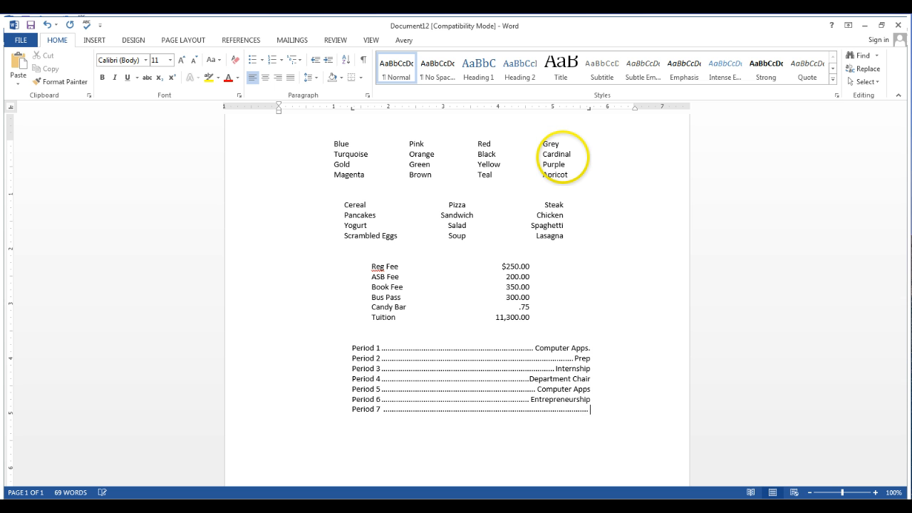
{"action": "type", "text": "Comp"}
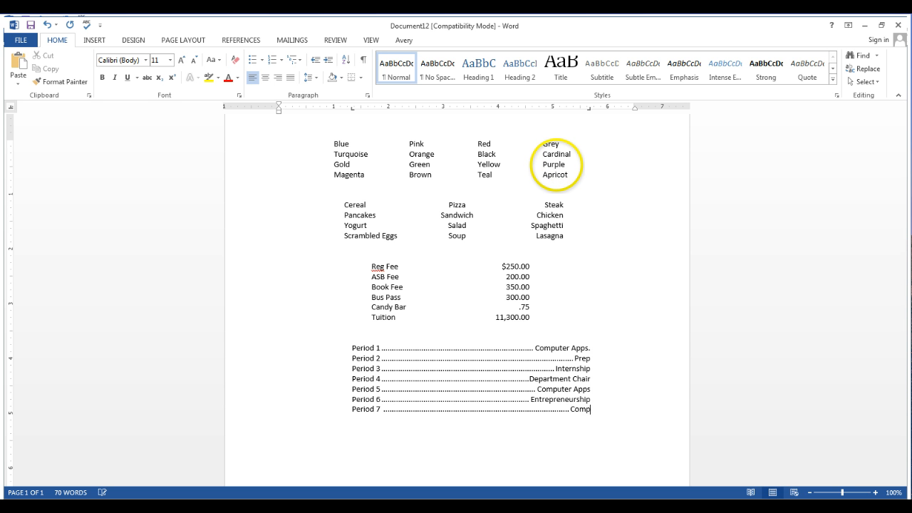
{"action": "type", "text": "uter Apps"}
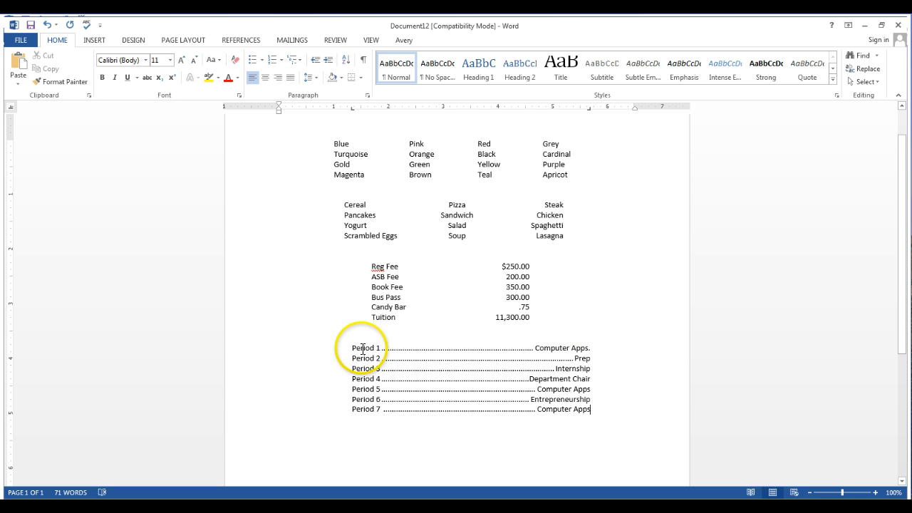
Widen all seven schedule rows by moving their left tab stop to about 0.25 inches and their right tab stop to about 6.1 inches
{"action": "left_click_drag", "start_coordinate": [351, 349], "coordinate": [581, 408]}
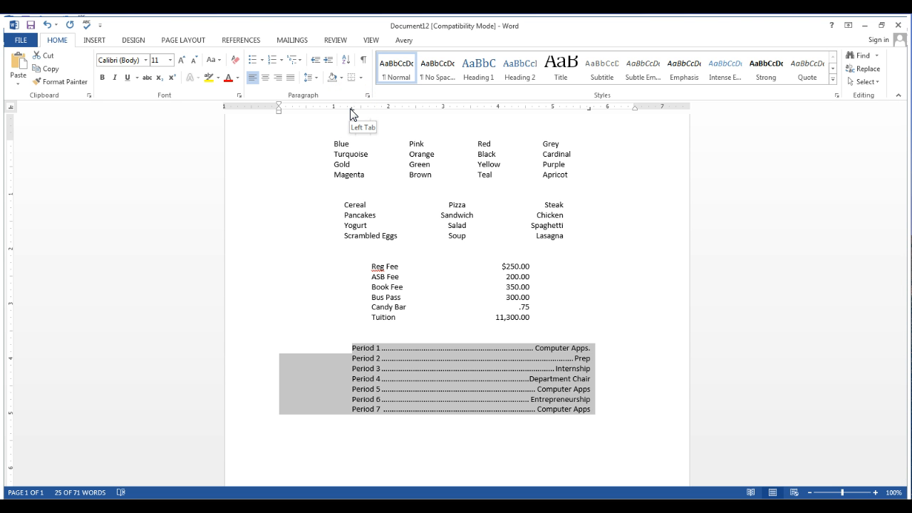
{"action": "left_click_drag", "start_coordinate": [351, 110], "coordinate": [292, 110]}
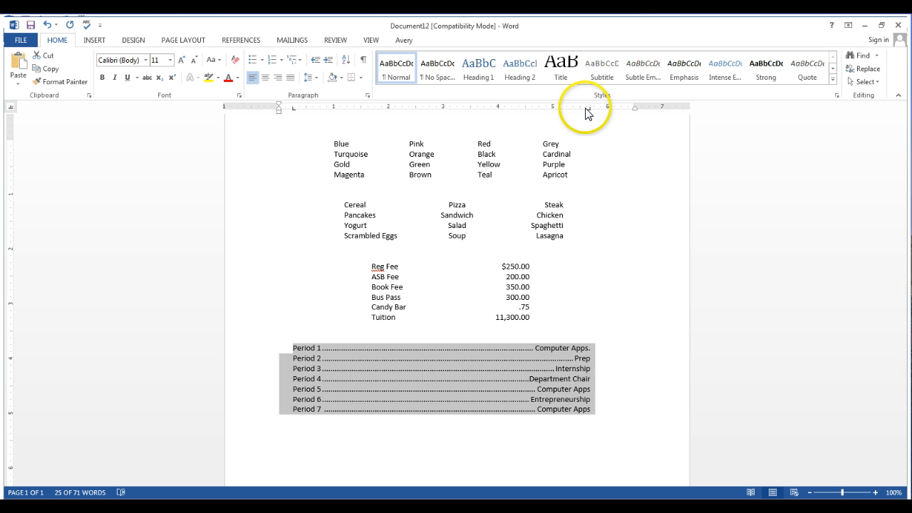
{"action": "mouse_move", "coordinate": [590, 110]}
{"action": "left_mouse_down"}
{"action": "mouse_move", "coordinate": [622, 113]}
{"action": "mouse_move", "coordinate": [614, 112]}
{"action": "left_mouse_up"}
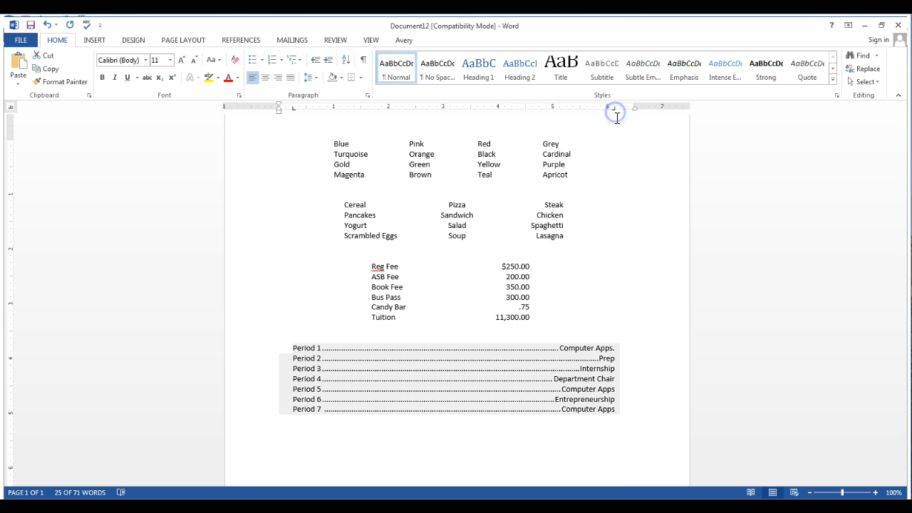
{"action": "left_click", "coordinate": [548, 424]}
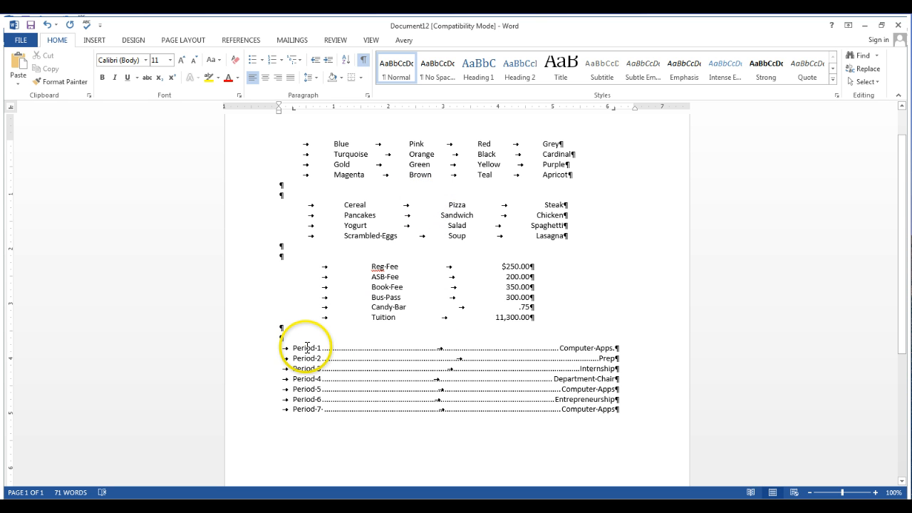
Move the left tab stop of the seven schedule rows, remove it, and set a new left tab stop at about 0.25 inches
{"action": "left_click_drag", "start_coordinate": [293, 348], "coordinate": [617, 411]}
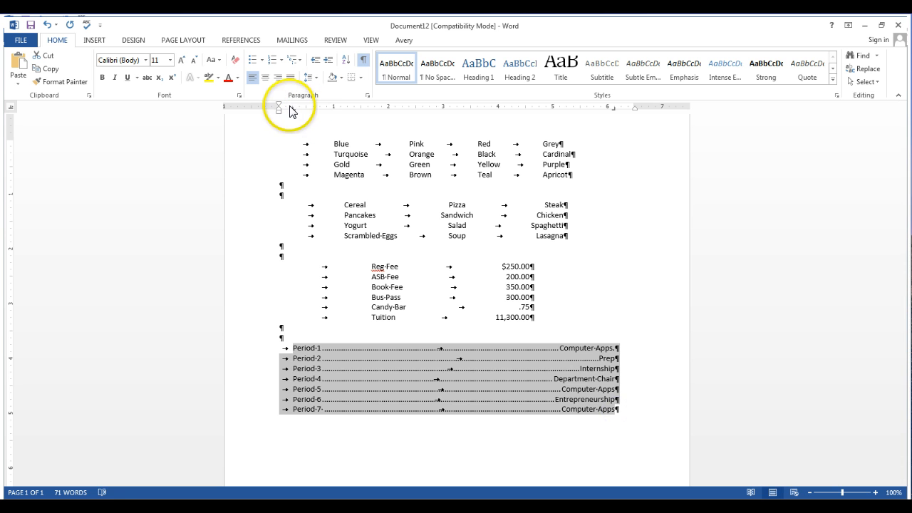
{"action": "left_click_drag", "start_coordinate": [293, 114], "coordinate": [321, 114]}
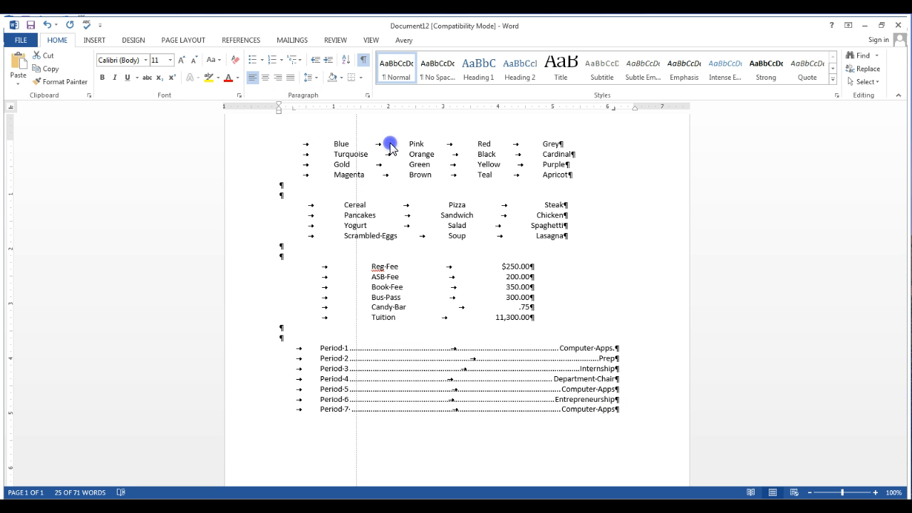
{"action": "left_click_drag", "start_coordinate": [391, 148], "coordinate": [357, 184]}
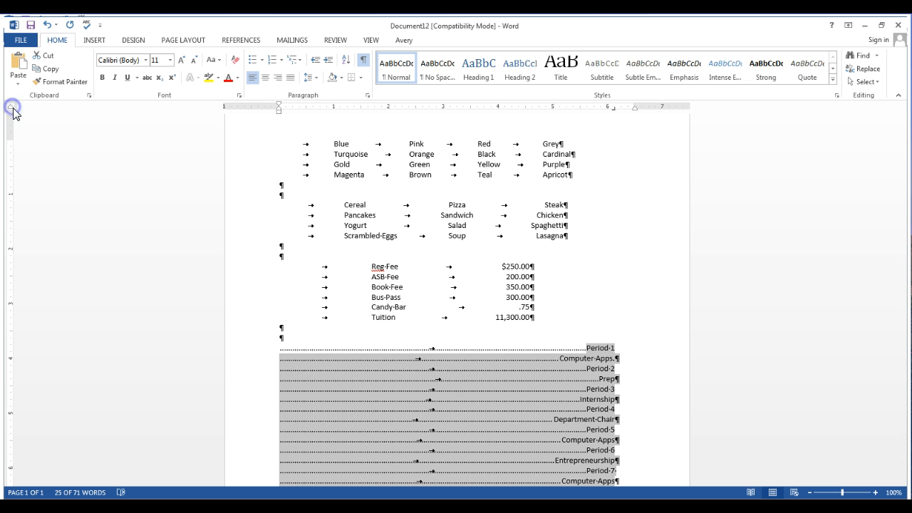
{"action": "left_click", "coordinate": [292, 108]}
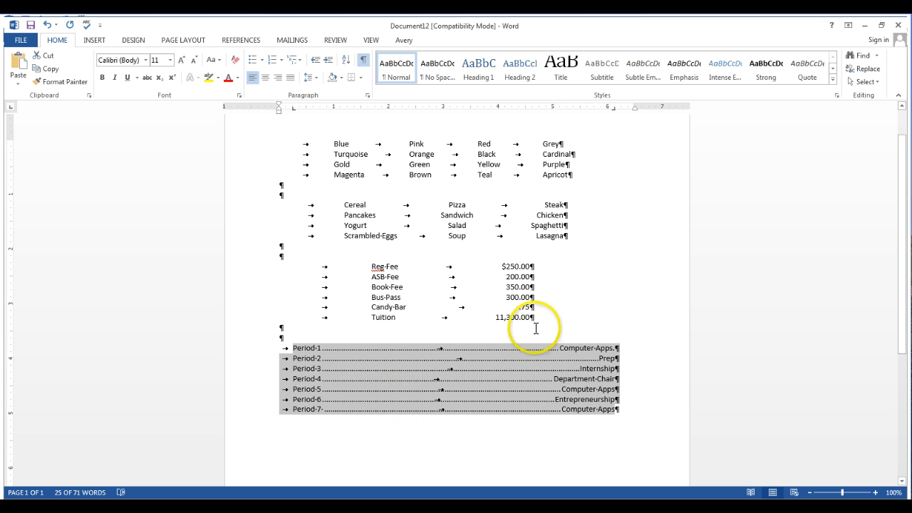
Examine the tab stop positions, alignment and leader settings of the four color rows, and close the settings without applying changes
{"action": "scroll", "coordinate": [340, 151], "scroll_direction": "up", "scroll_amount": 1}
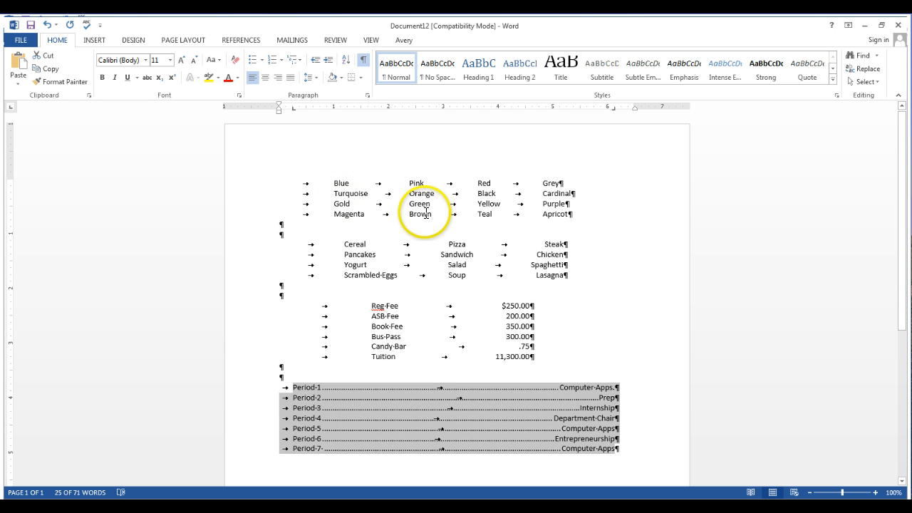
{"action": "left_click_drag", "start_coordinate": [335, 183], "coordinate": [562, 215]}
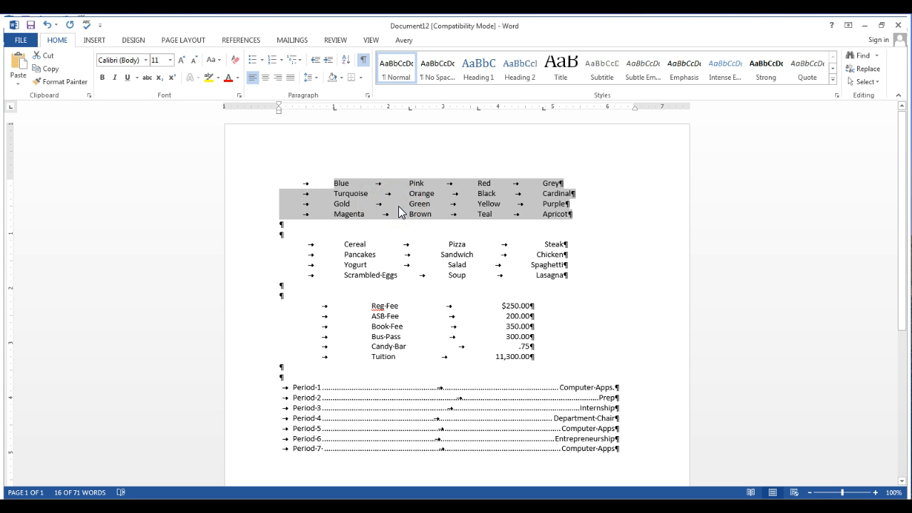
{"action": "left_click", "coordinate": [368, 95]}
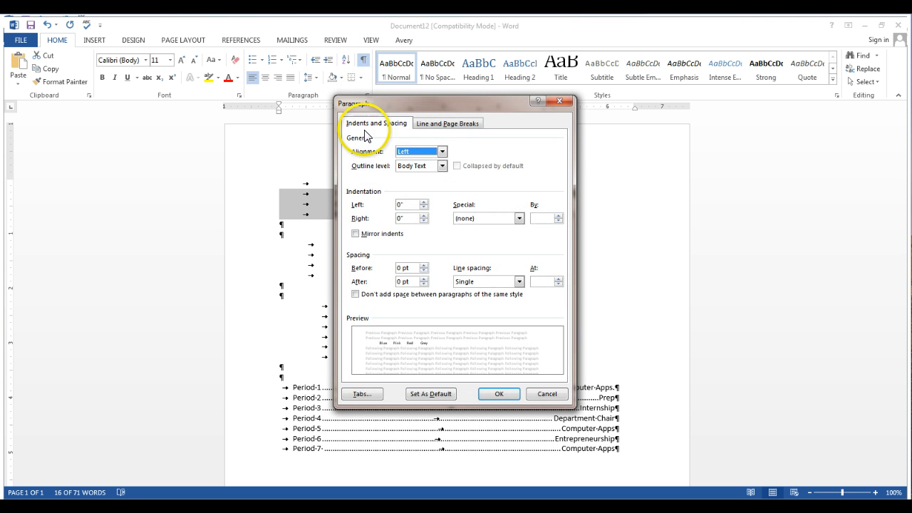
{"action": "left_click", "coordinate": [376, 397]}
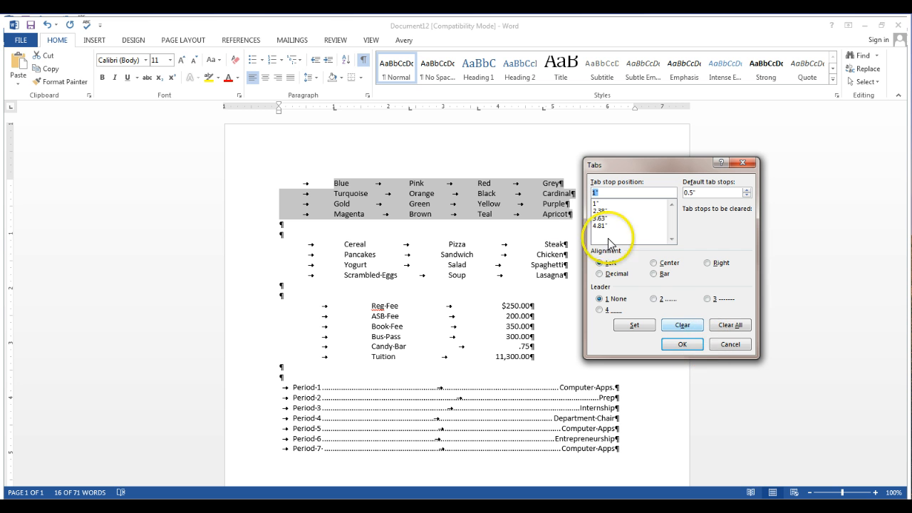
{"action": "left_click", "coordinate": [730, 345]}
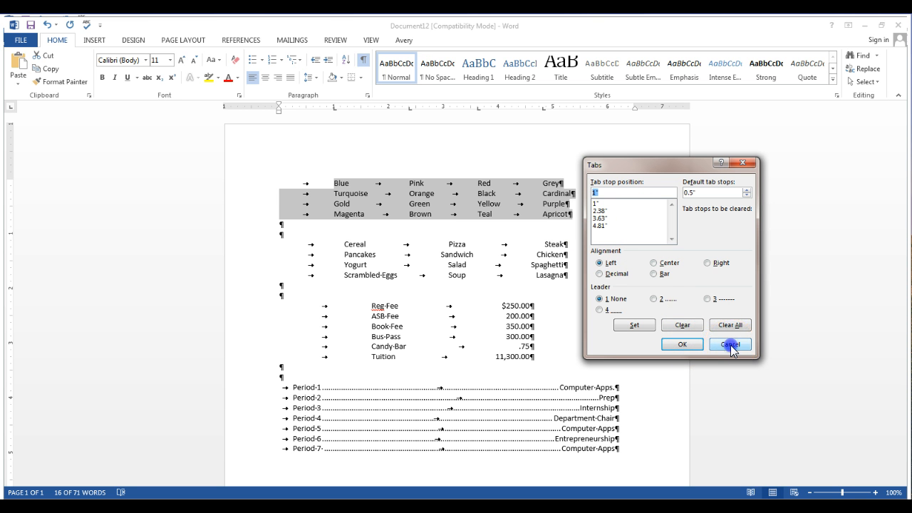
{"action": "left_click", "coordinate": [638, 326]}
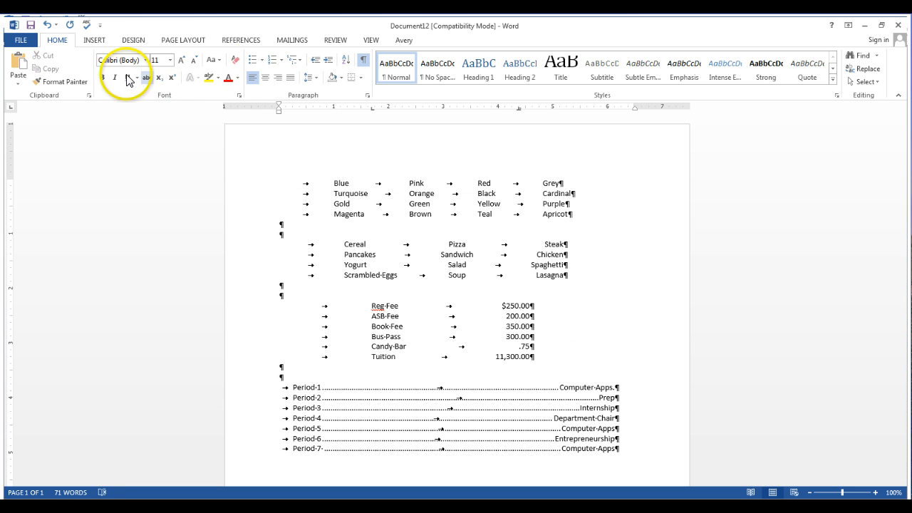